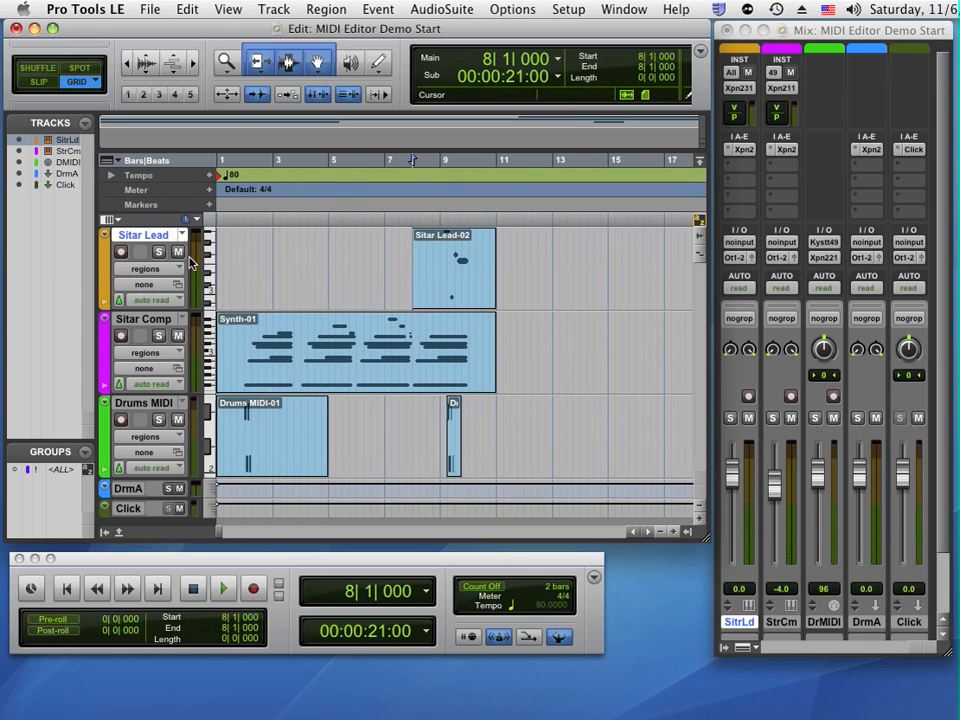
Set the Sitar Lead track view to notes and show the track in the MIDI Editor window.
click(154, 273)
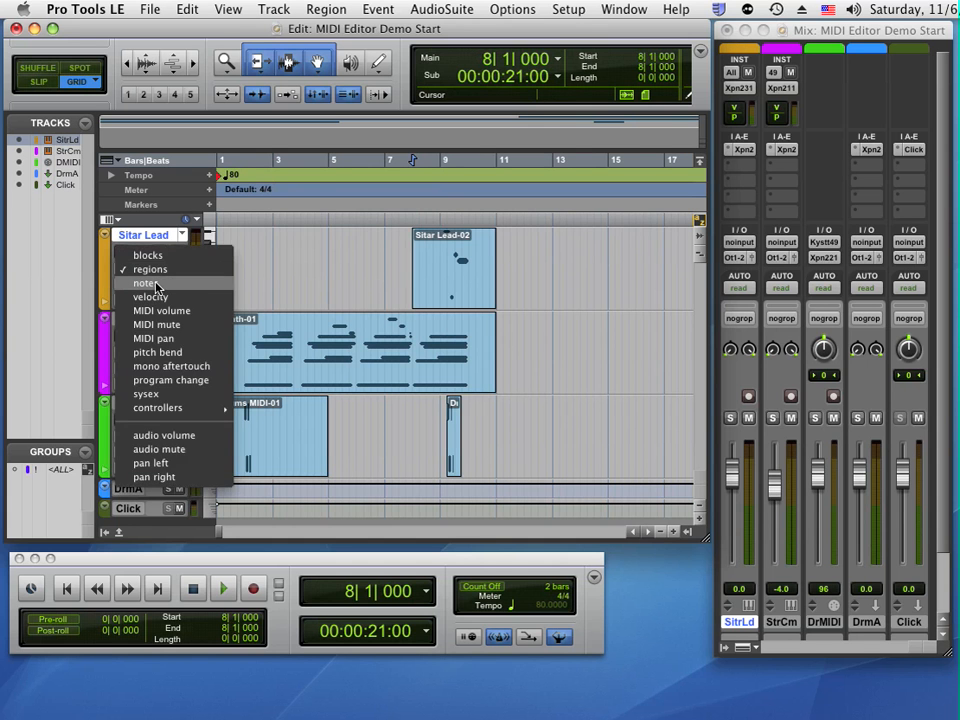
click(150, 282)
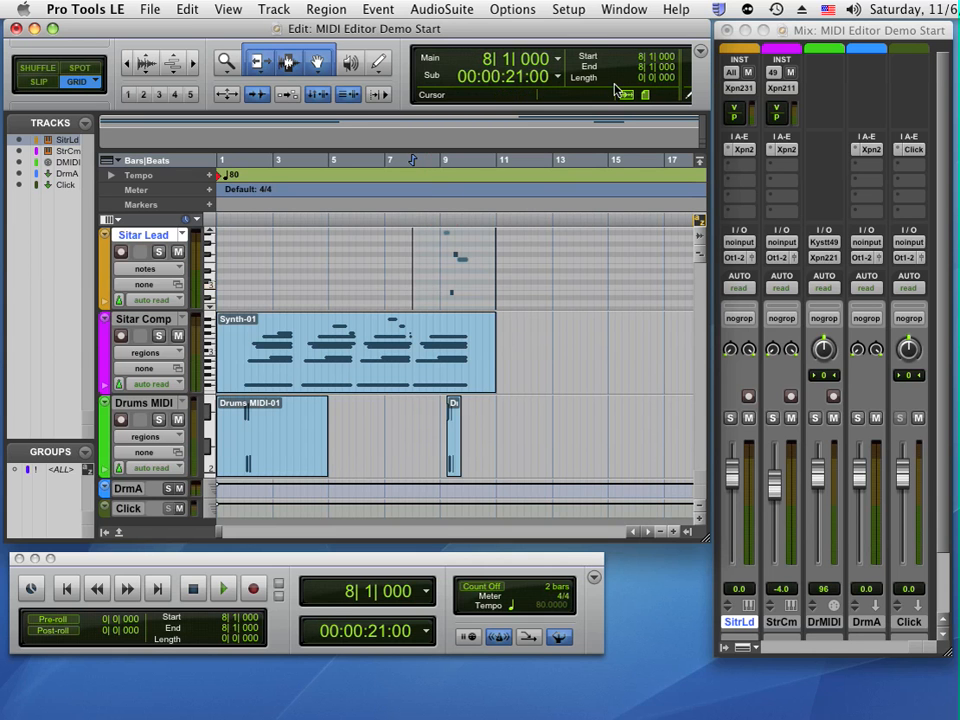
click(634, 9)
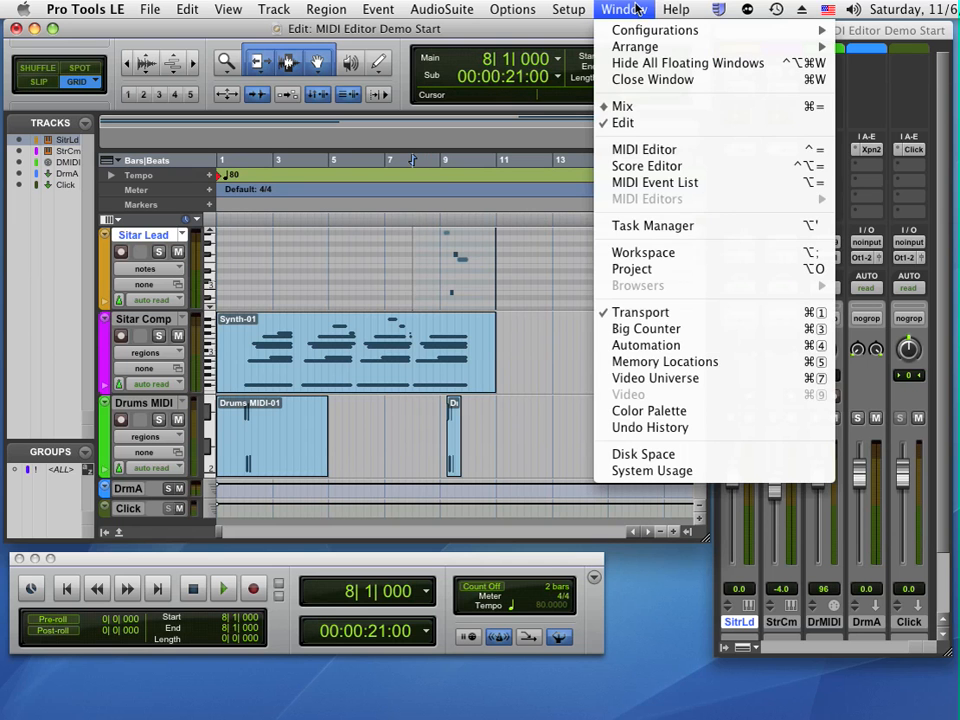
click(628, 151)
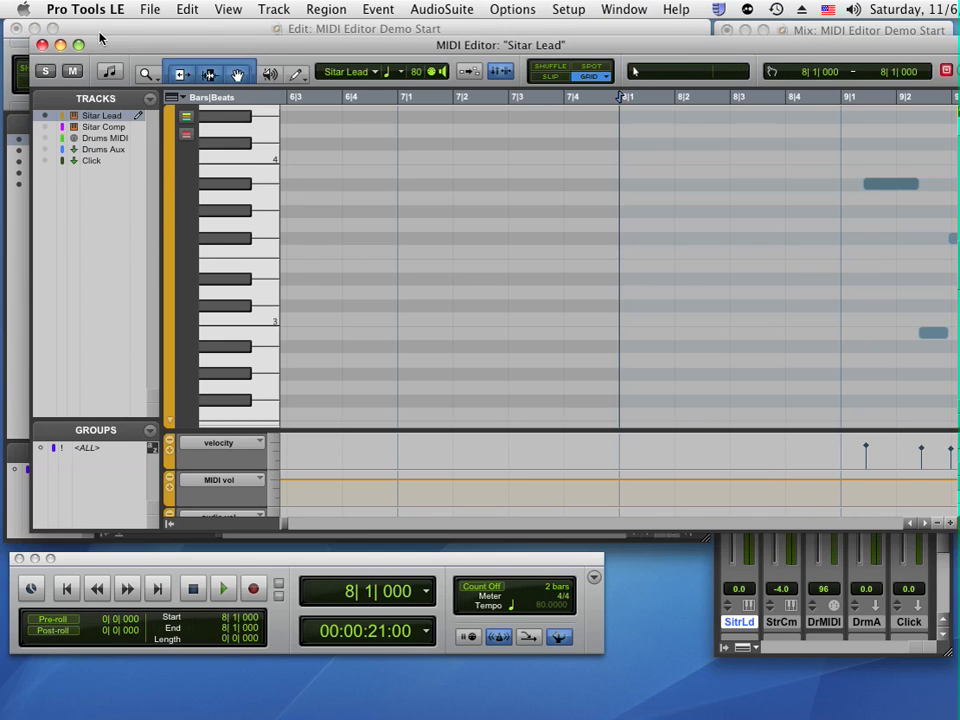
Close and reopen the MIDI Editor for Sitar Lead, and reposition its window so that its full width fits the screen.
click(41, 44)
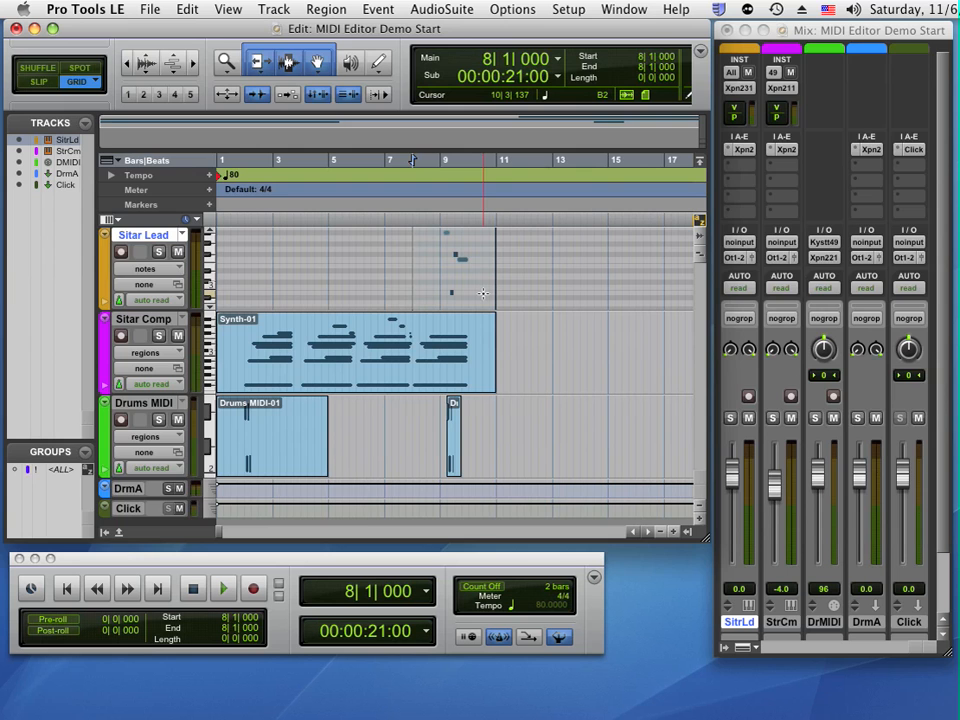
key(ctrl+equal)
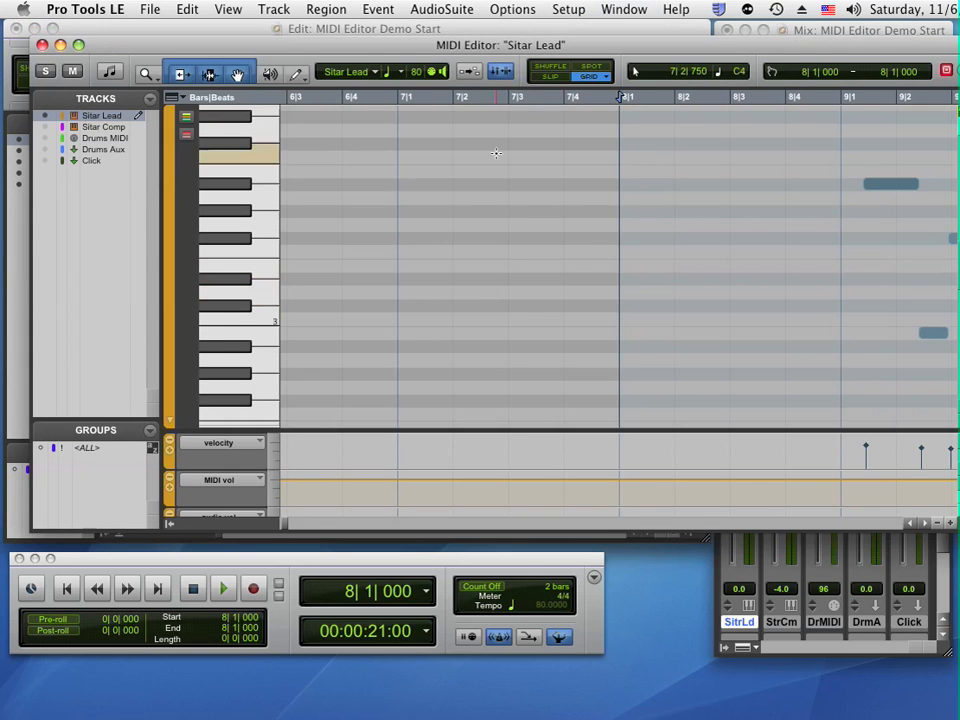
drag(606, 43, 582, 32)
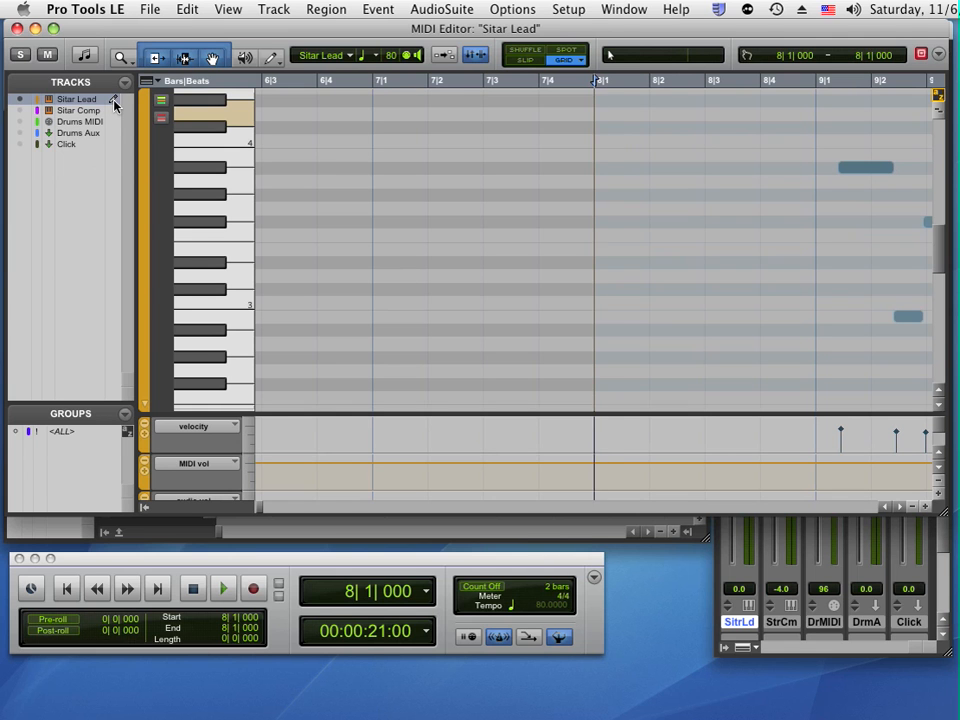
Show the Sitar Comp and Drums MIDI notes together with Sitar Lead in the MIDI Editor, up to bar 10.
click(20, 110)
click(19, 122)
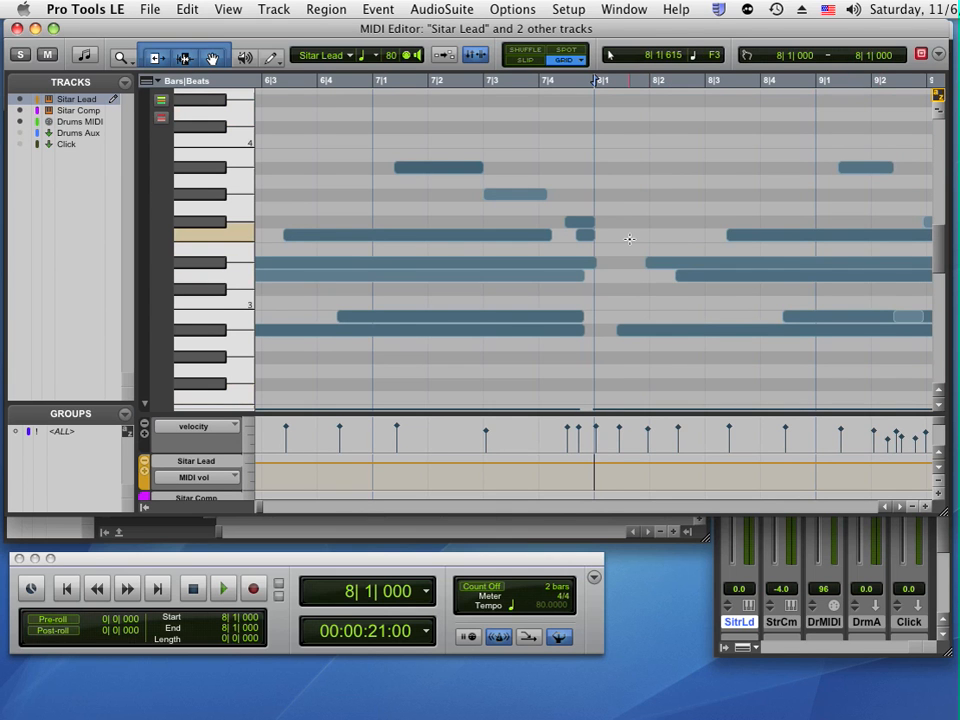
click(897, 508)
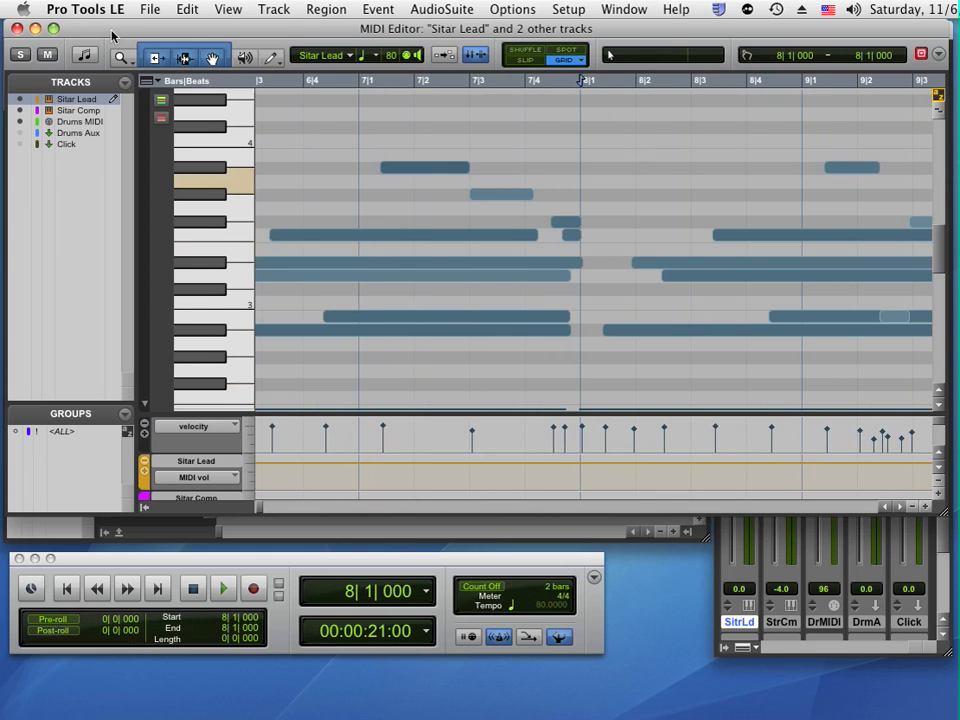
click(897, 508)
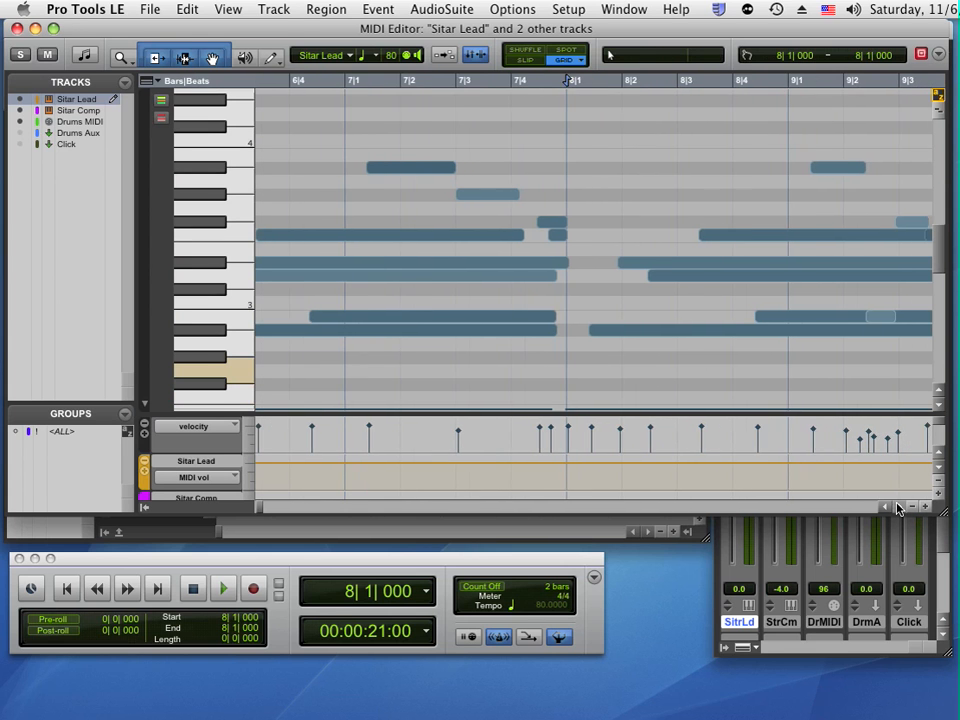
click(897, 508)
click(897, 508)
click(897, 508)
click(897, 508)
click(897, 508)
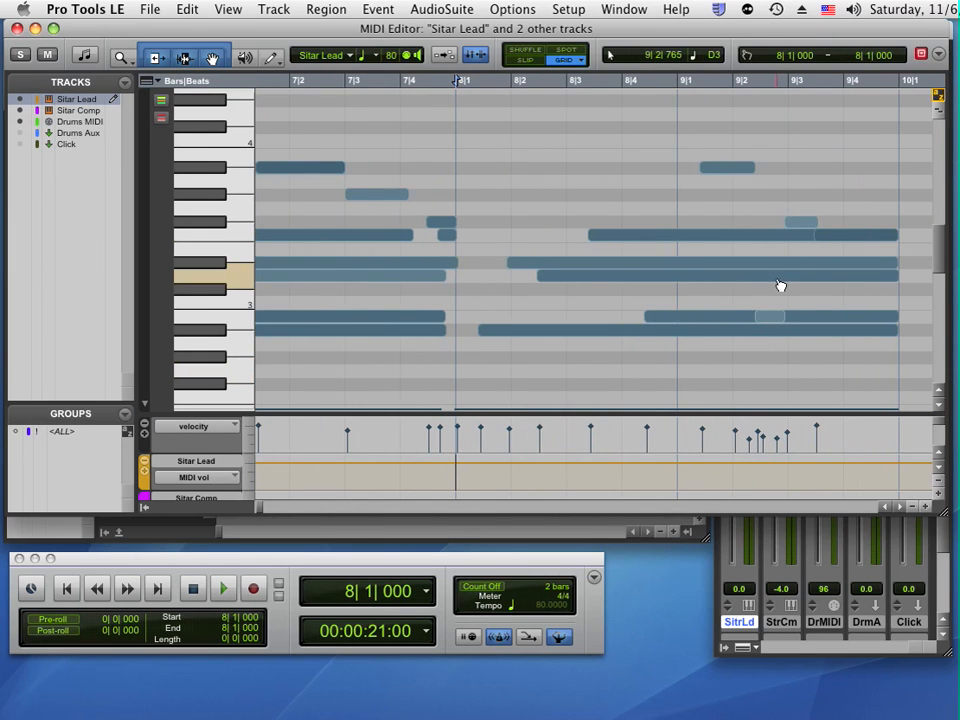
Colour-code the MIDI notes by track and bring the Drums MIDI notes around C2 into view.
click(162, 106)
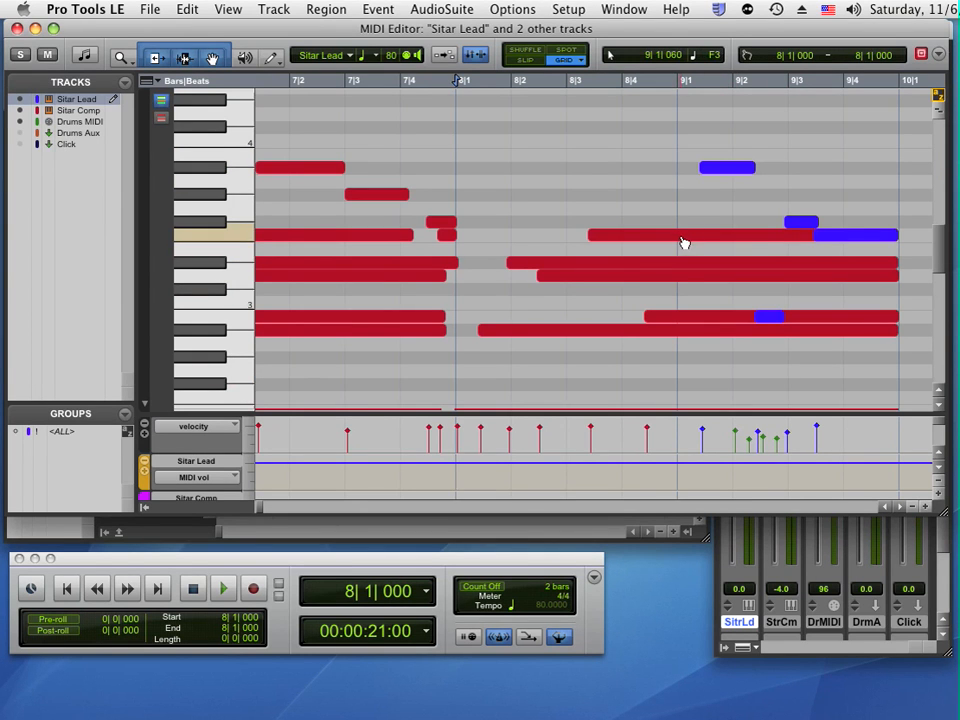
scroll(806, 407, down, 1)
scroll(806, 405, down, 10)
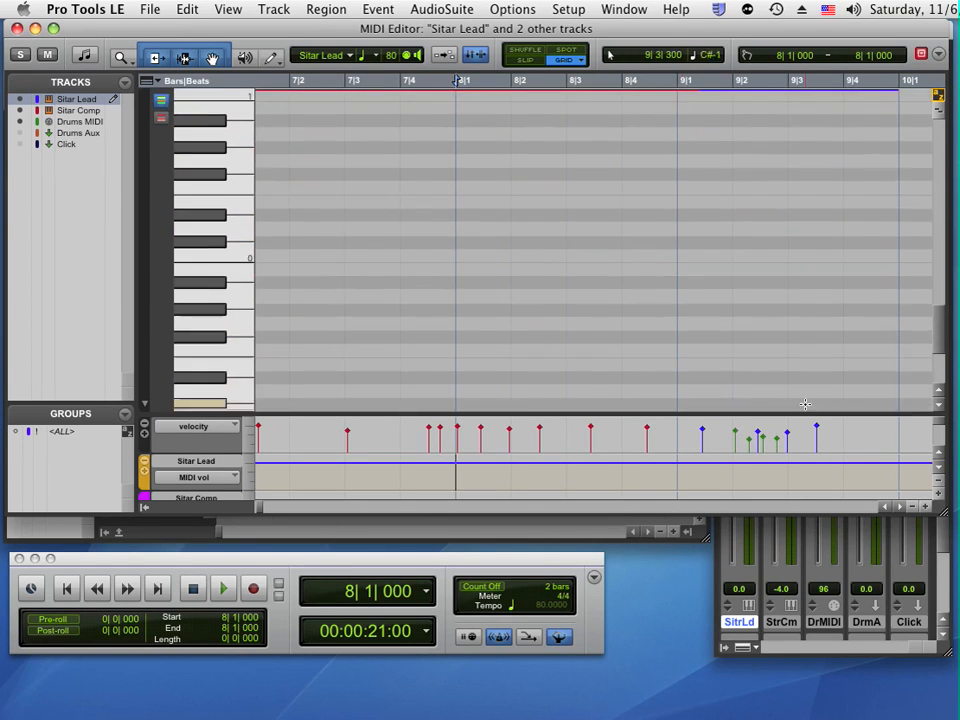
scroll(806, 403, up, 11)
scroll(790, 390, down, 3)
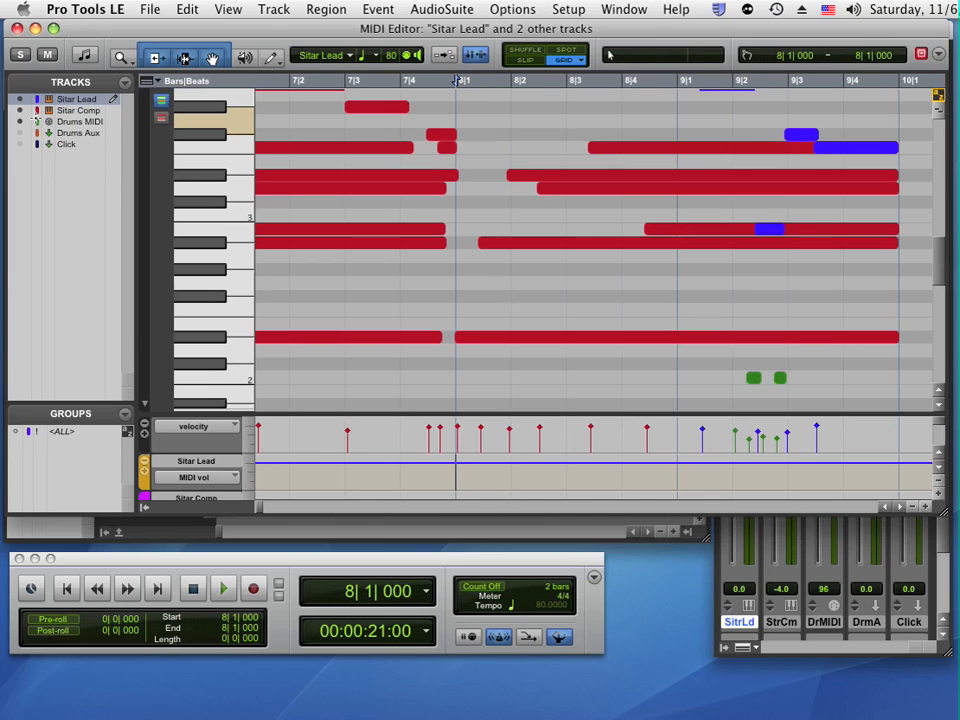
Make Sitar Comp, Drums MIDI and Sitar Lead the pencil-enabled track in turn, ending on Drums MIDI.
click(114, 112)
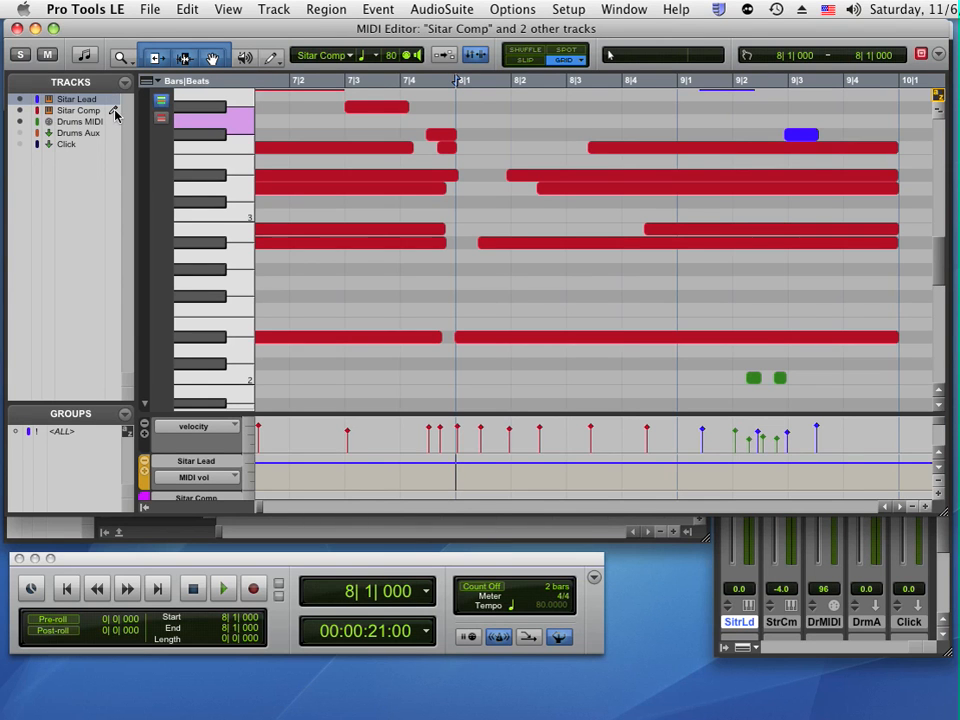
click(113, 122)
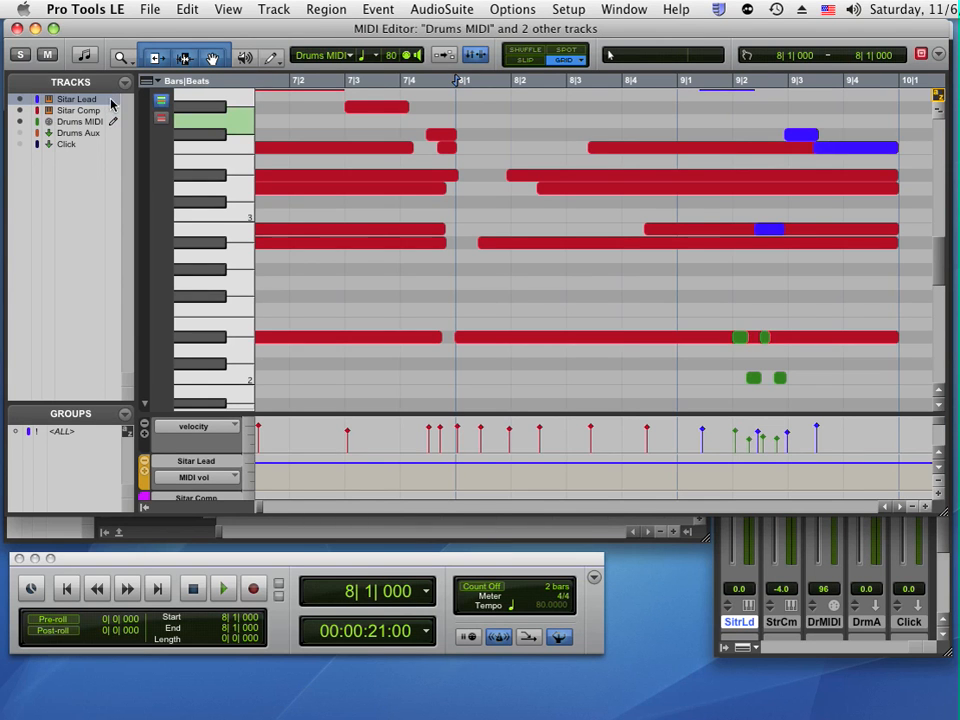
click(114, 100)
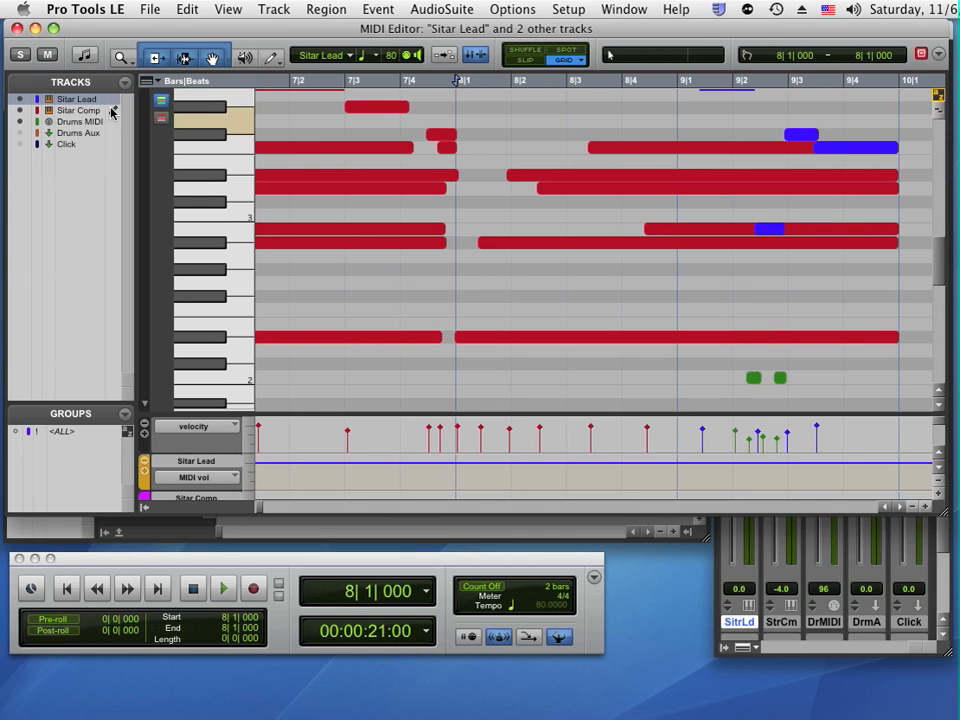
click(113, 111)
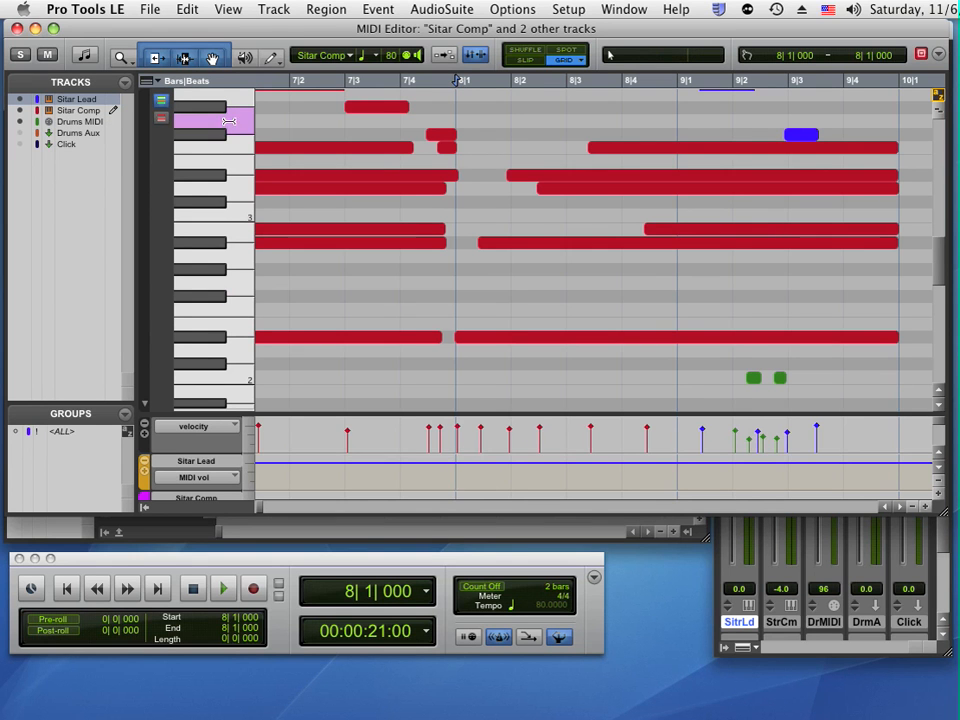
click(112, 122)
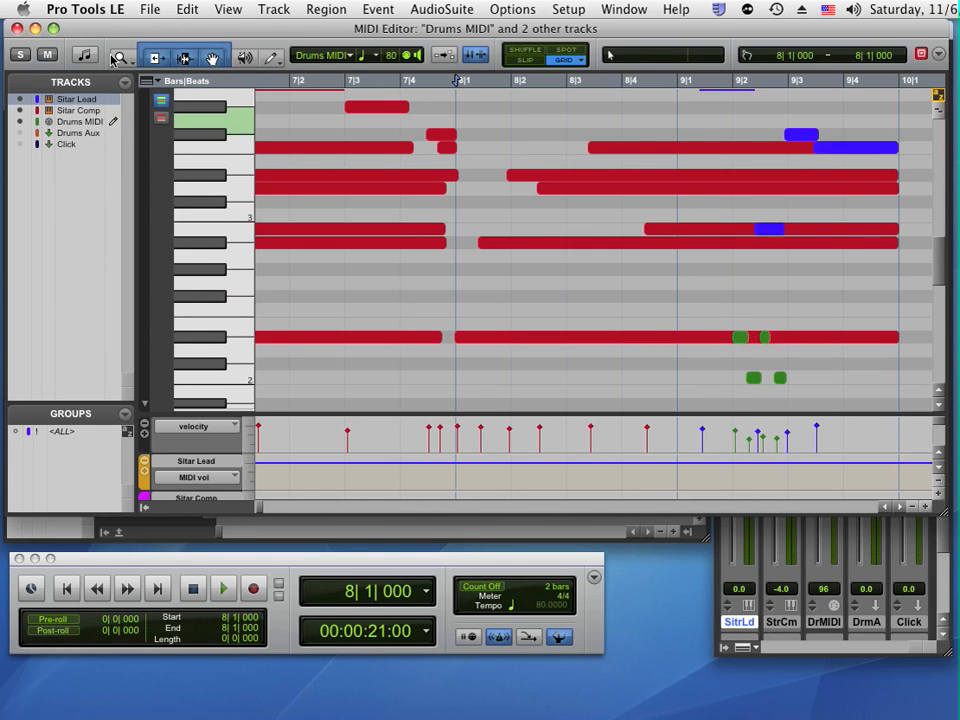
Move the MIDI Editor aside to expose the Edit window's track colours, and pencil-enable Sitar Comp and finally Sitar Lead.
drag(118, 26, 263, 47)
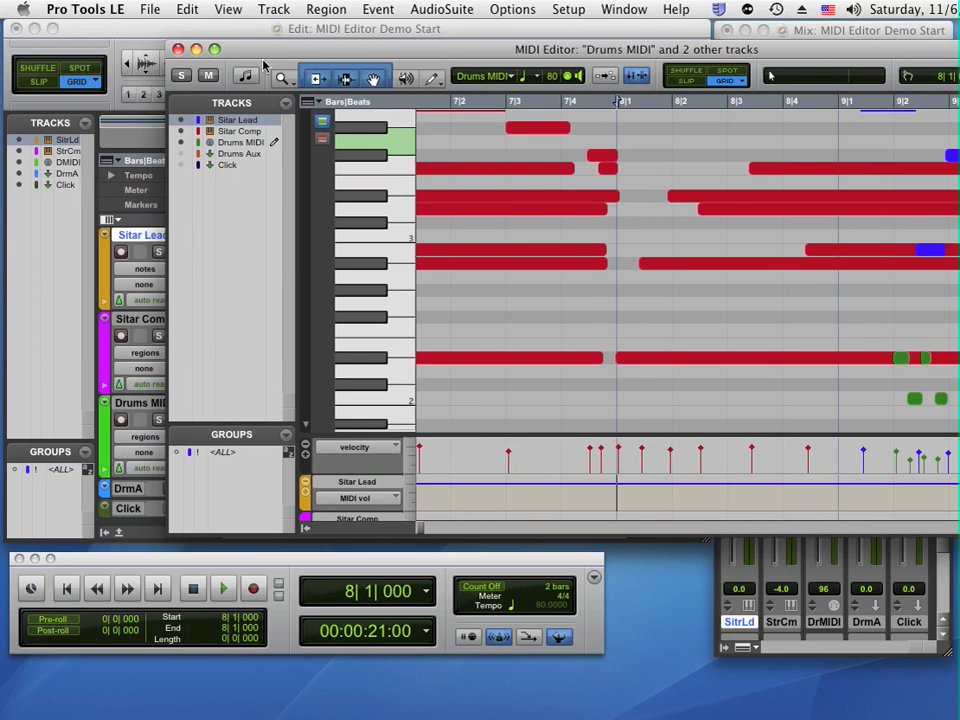
click(274, 131)
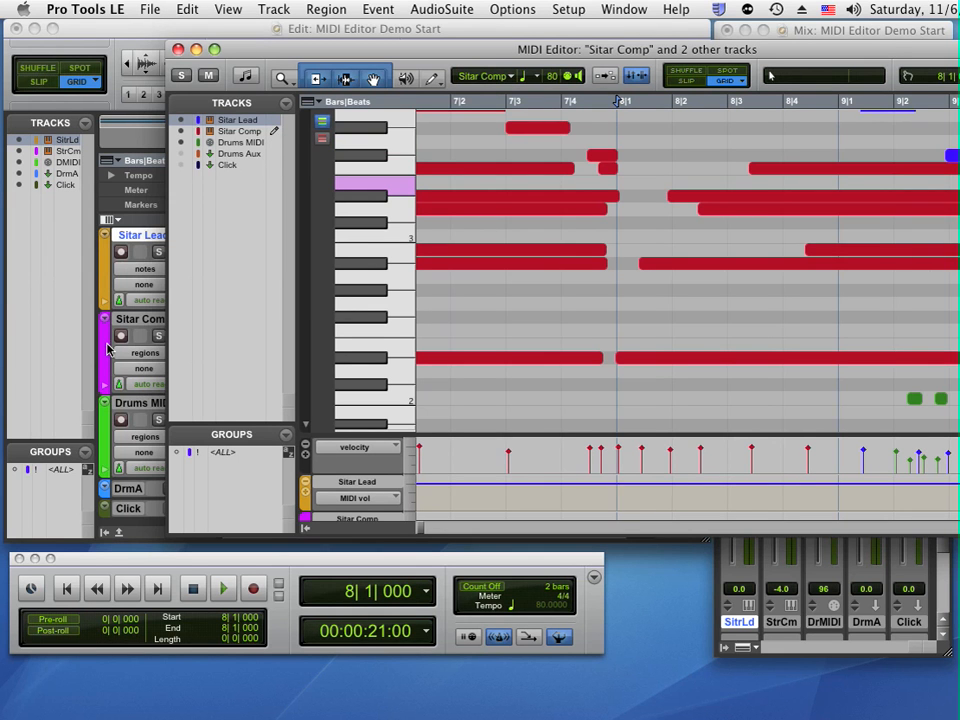
click(274, 119)
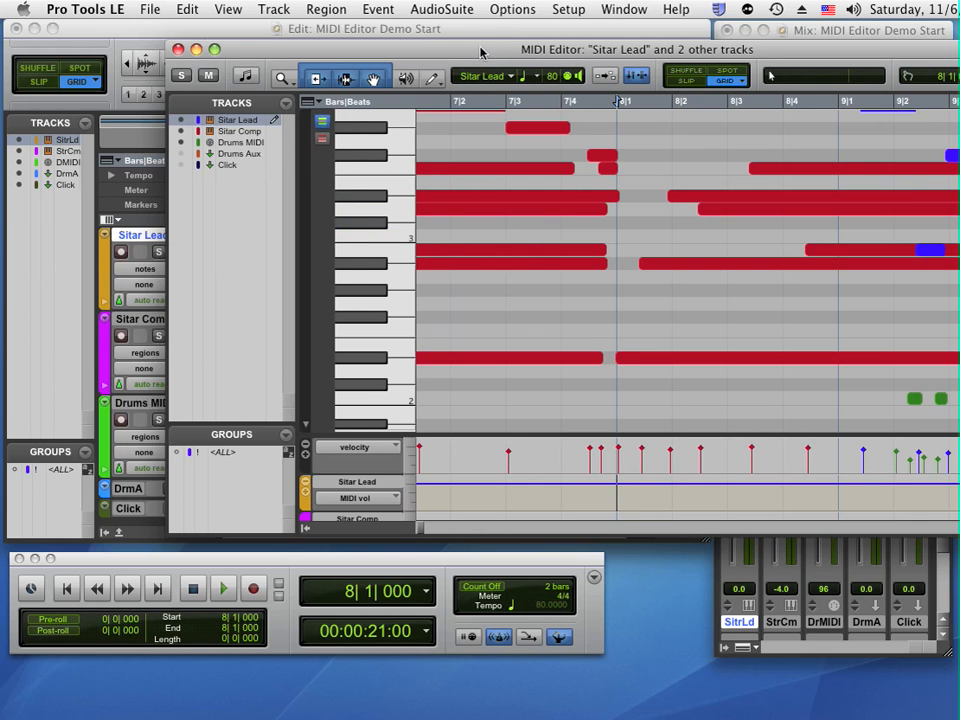
Turn off note colour coding by track in the MIDI Editor and close its window.
drag(362, 48, 226, 36)
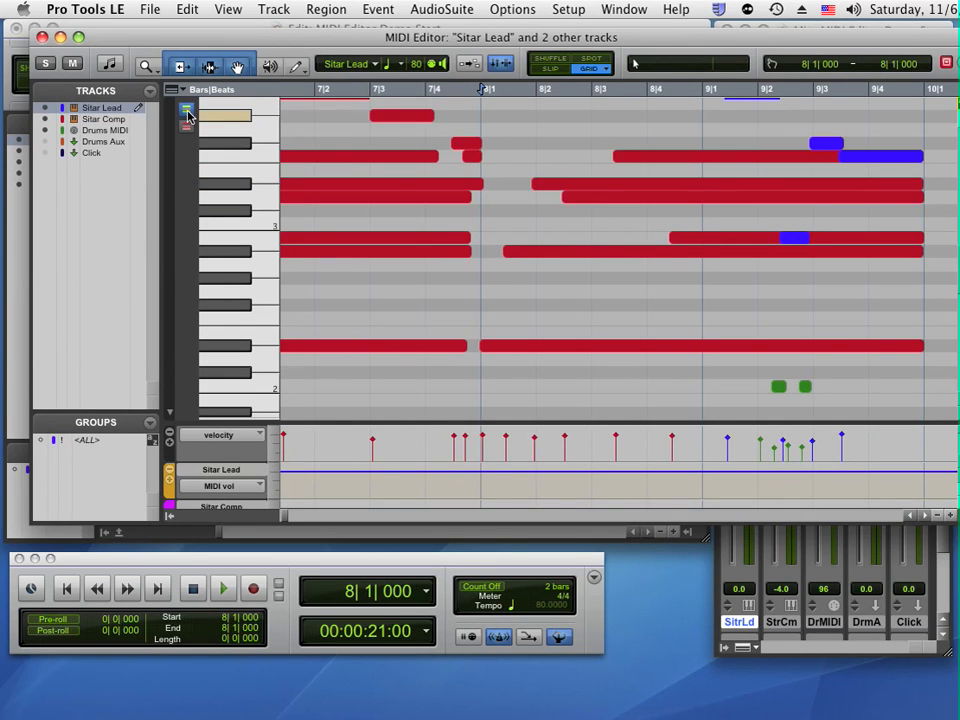
click(187, 116)
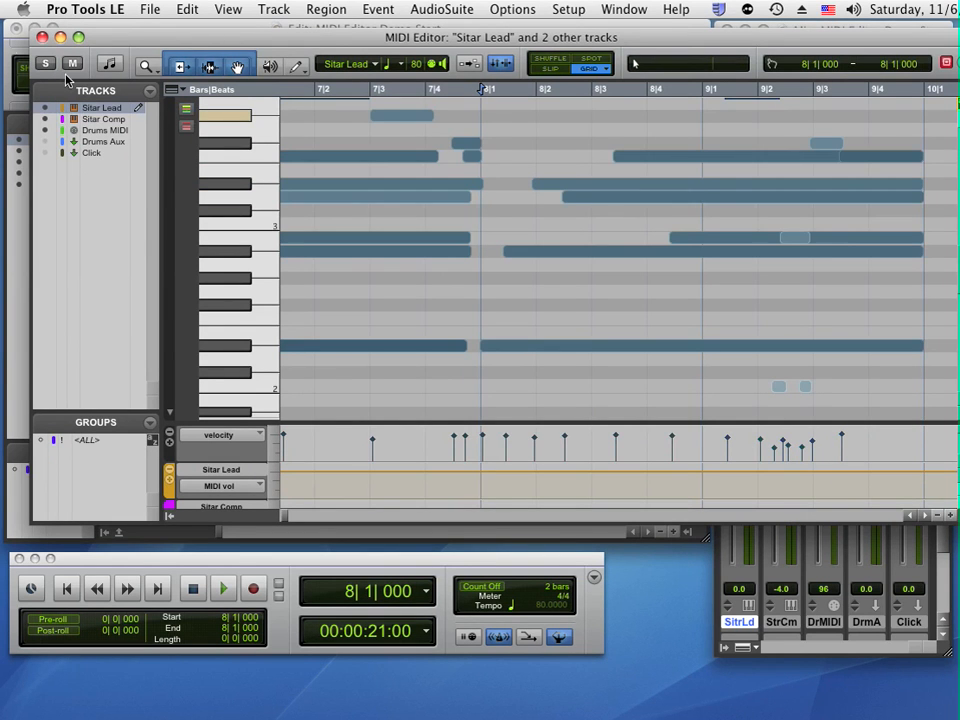
click(42, 37)
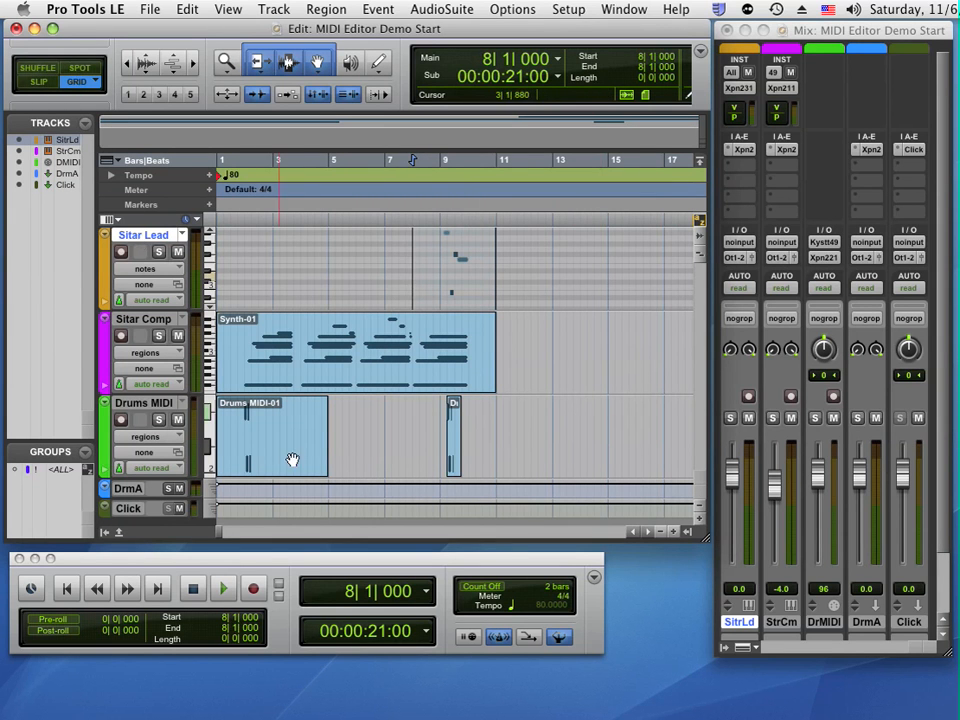
Open the MIDI Editor with all tracks selected and hide every track in it except Sitar Lead.
alt+click(158, 237)
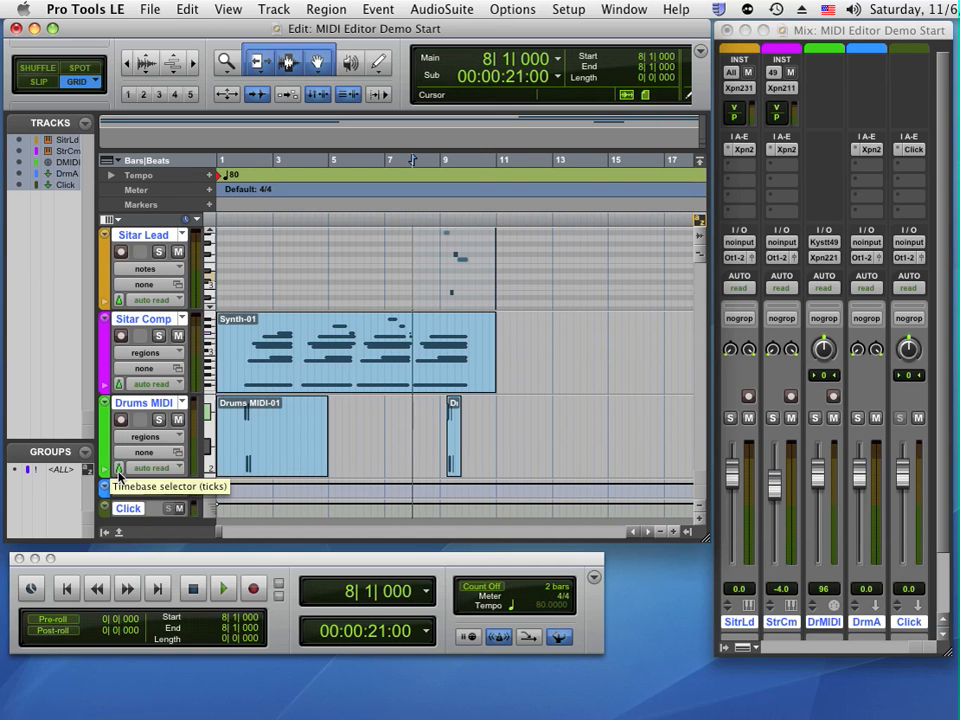
key(ctrl+equal)
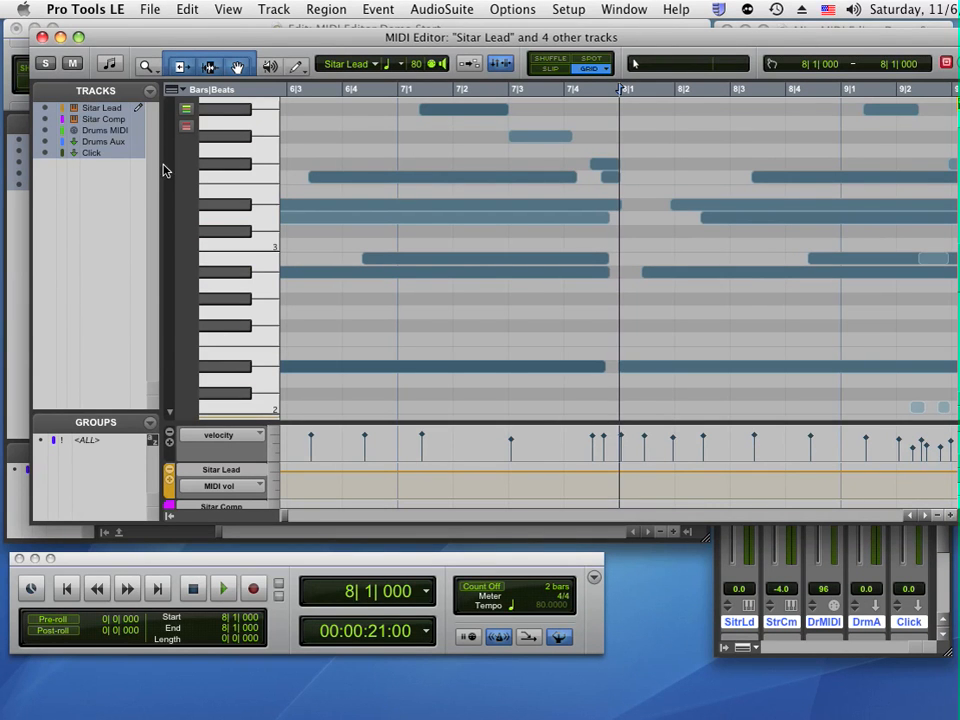
click(45, 153)
click(46, 142)
click(45, 130)
click(45, 119)
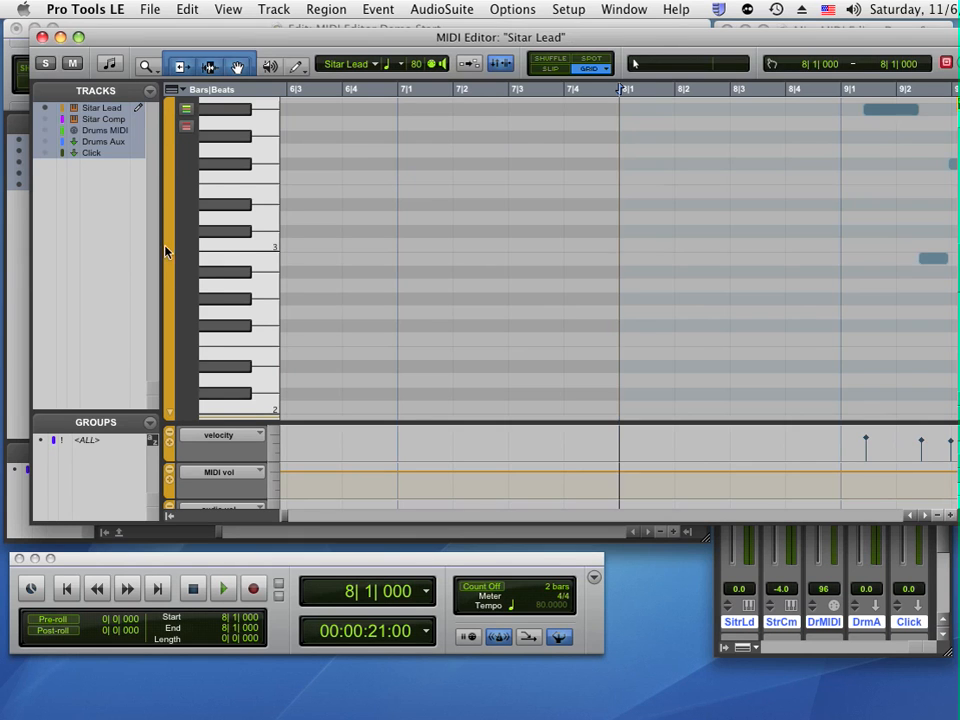
Shift the MIDI Editor window around to expose the windows behind it, and untarget the MIDI Editor.
drag(158, 36, 410, 57)
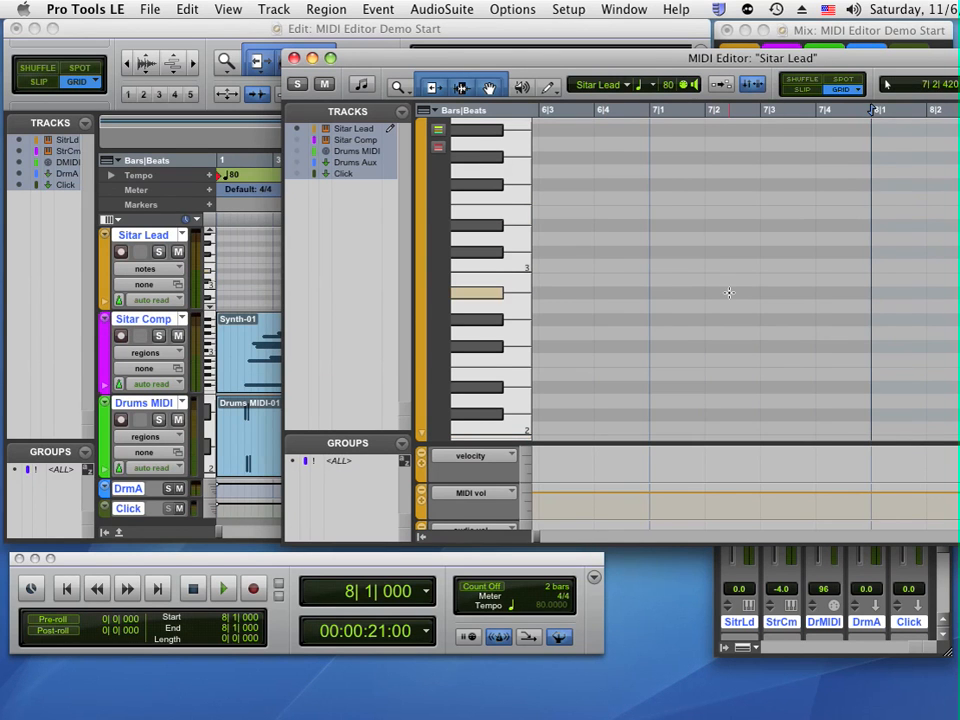
drag(650, 60, 381, 34)
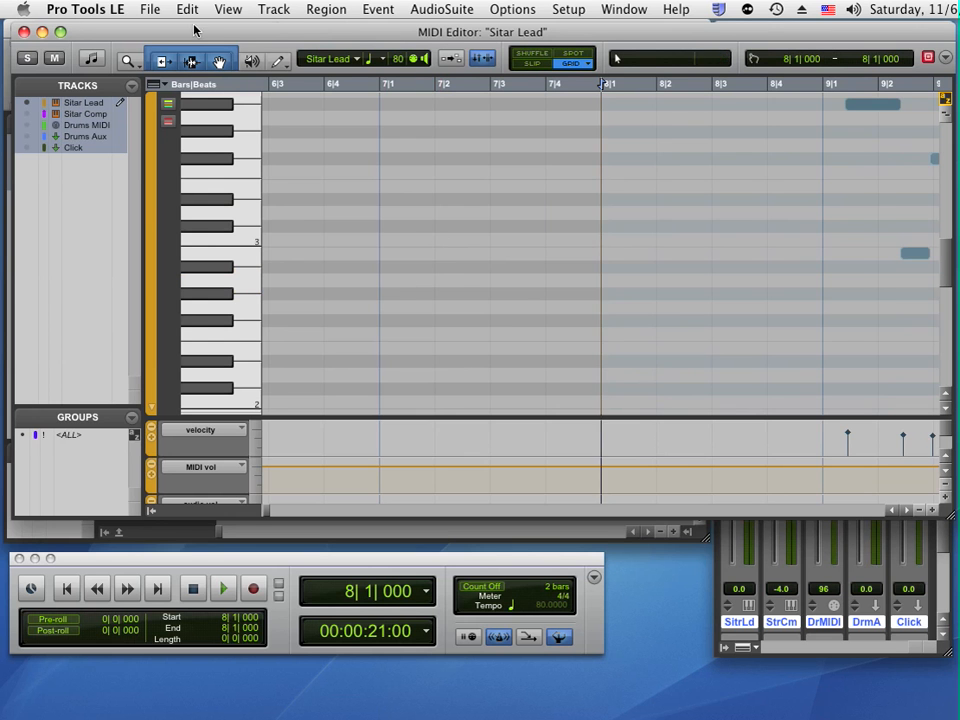
drag(189, 36, 198, 78)
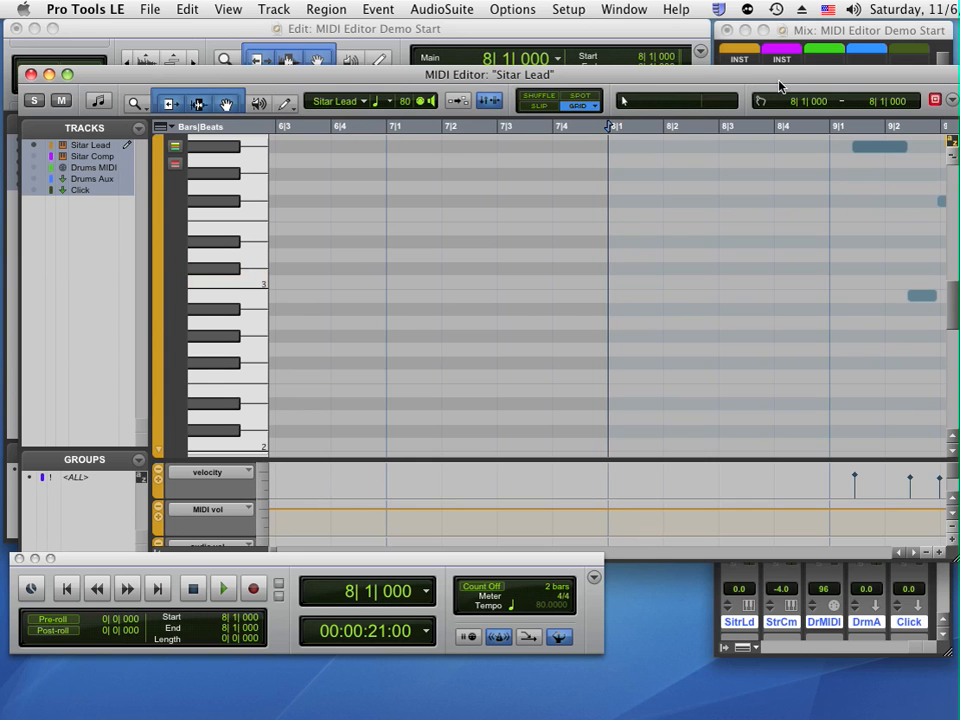
drag(762, 76, 757, 51)
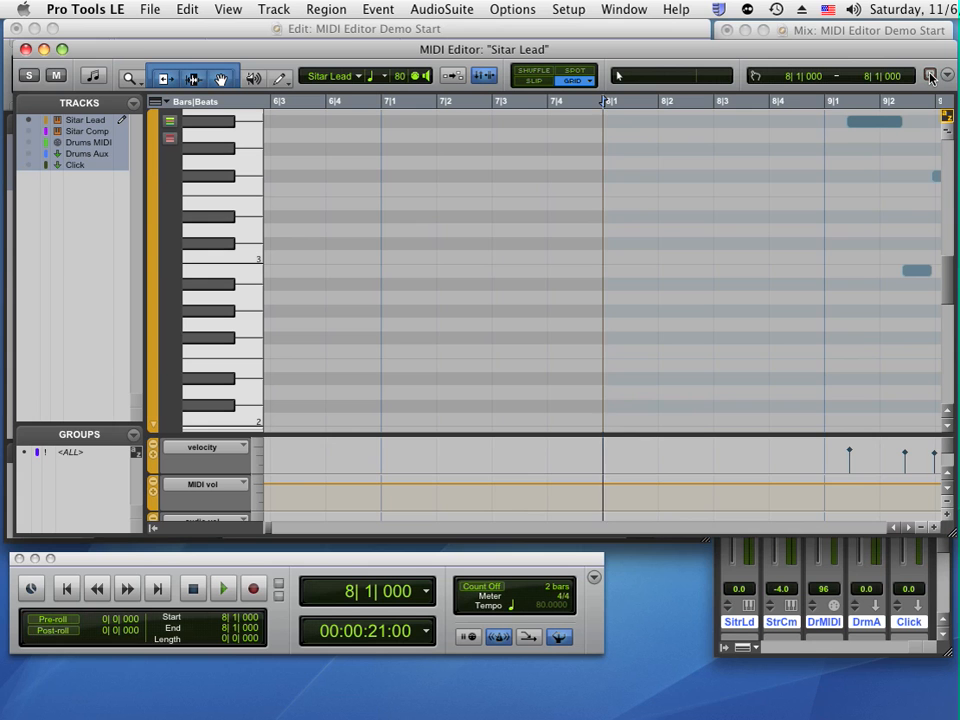
Move the MIDI Editor down, bring the Edit window to the front and select only the Sitar Comp track.
drag(595, 53, 594, 91)
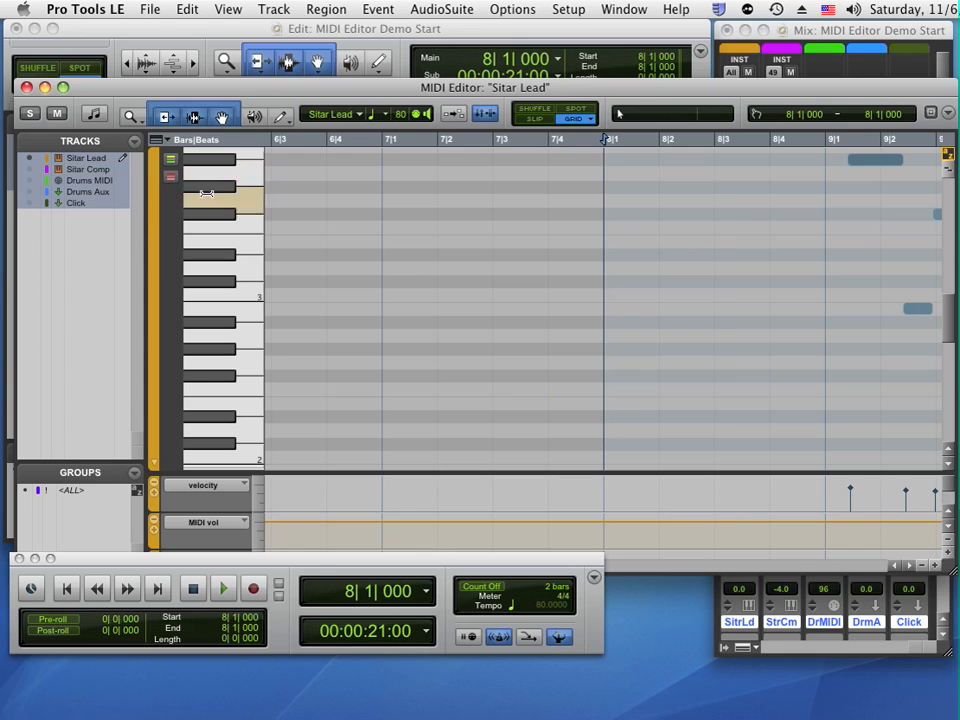
click(497, 29)
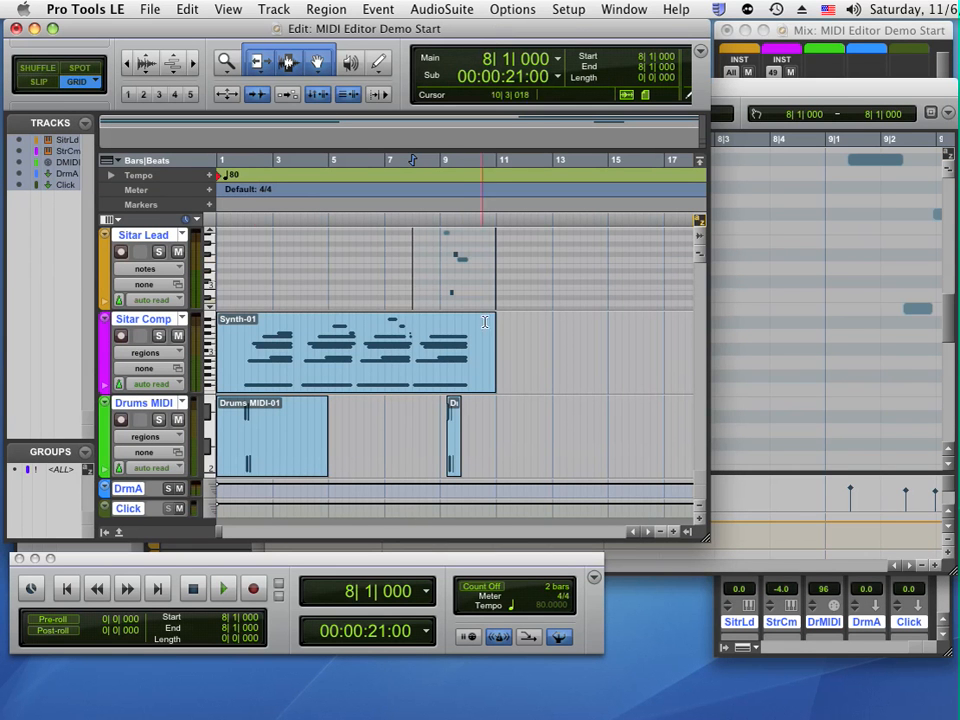
click(155, 320)
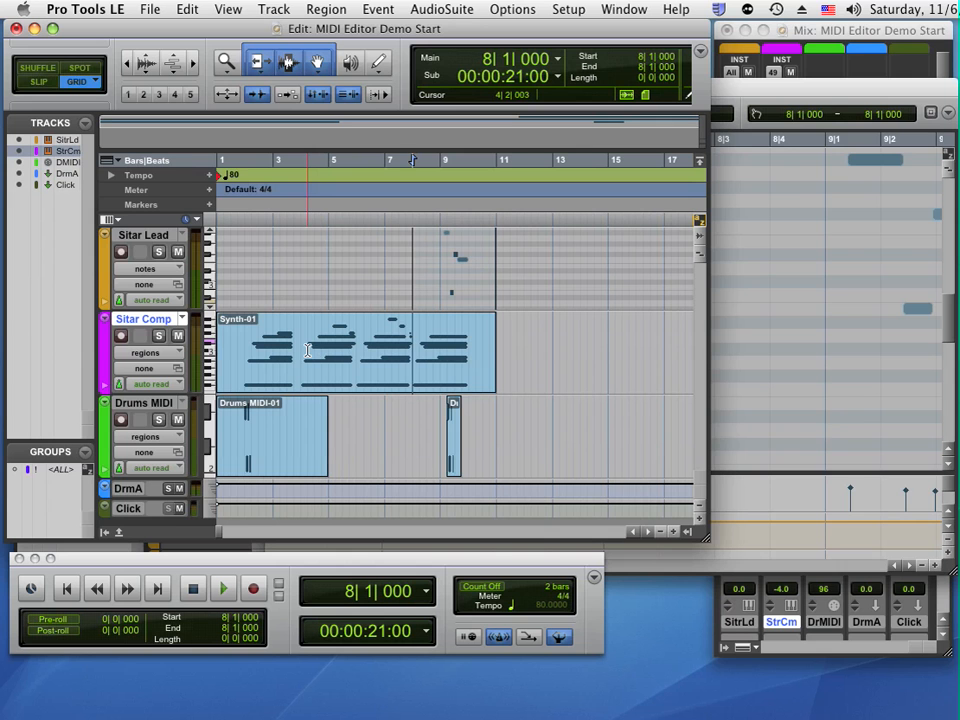
Open a second MIDI Editor for Sitar Comp, move it down, and alternate between it and the Sitar Lead MIDI Editor.
key(ctrl+equal)
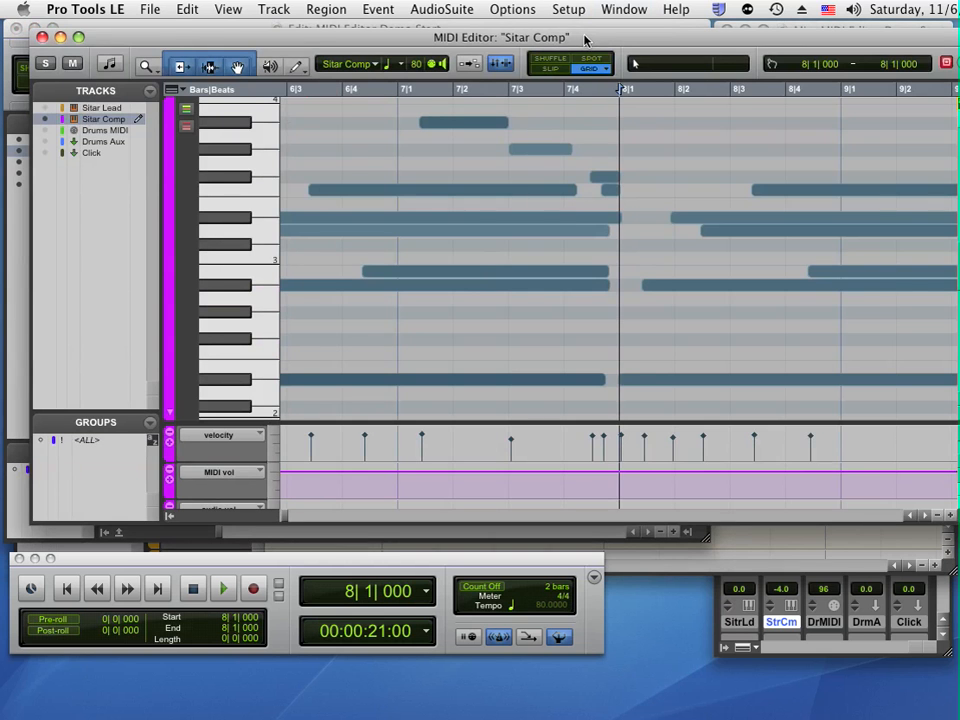
drag(584, 38, 565, 157)
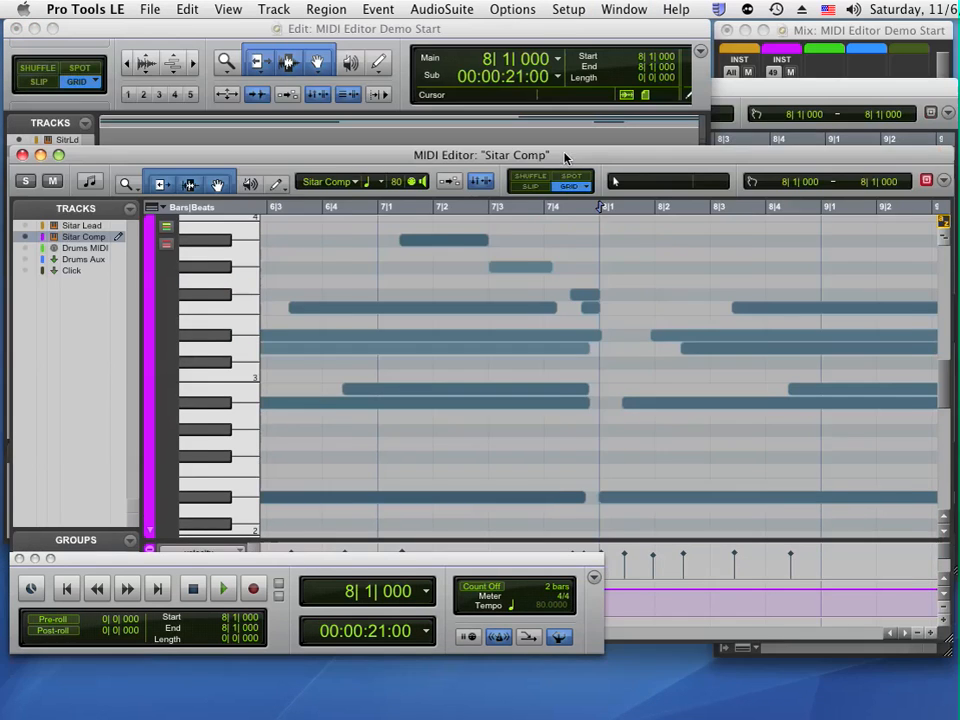
click(767, 94)
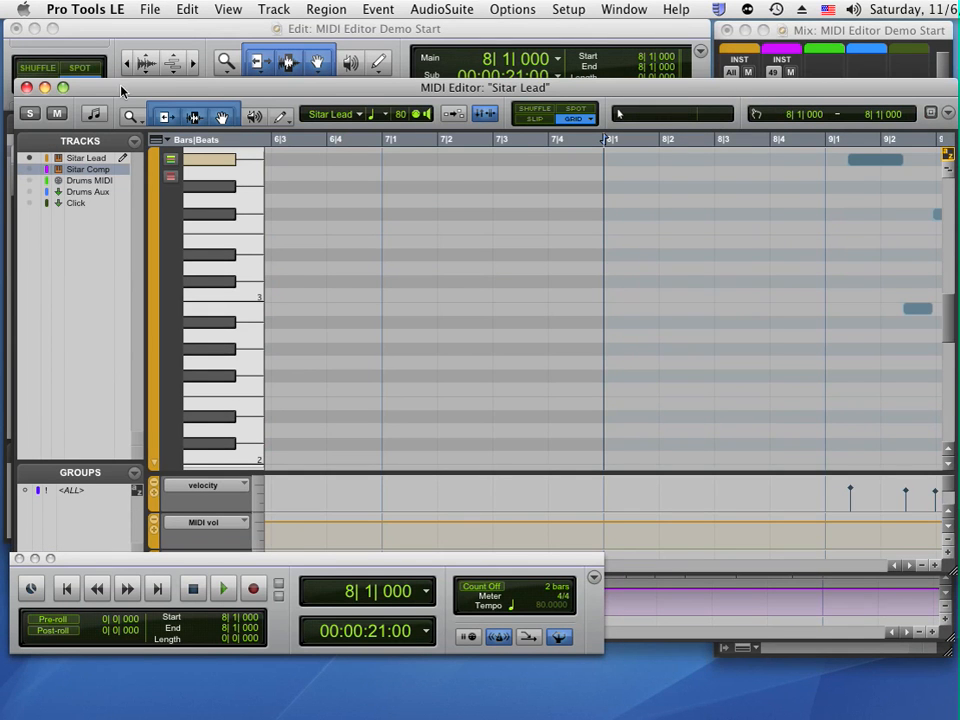
click(895, 636)
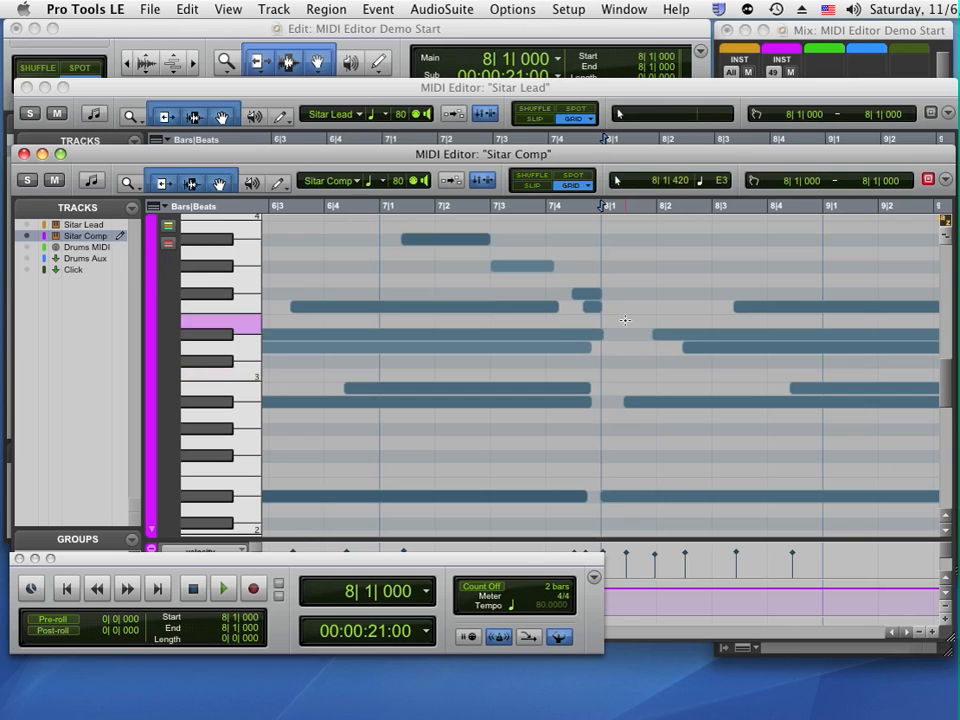
Target the Sitar Lead MIDI Editor in place of the Sitar Comp one and shift its window up.
click(929, 182)
click(932, 114)
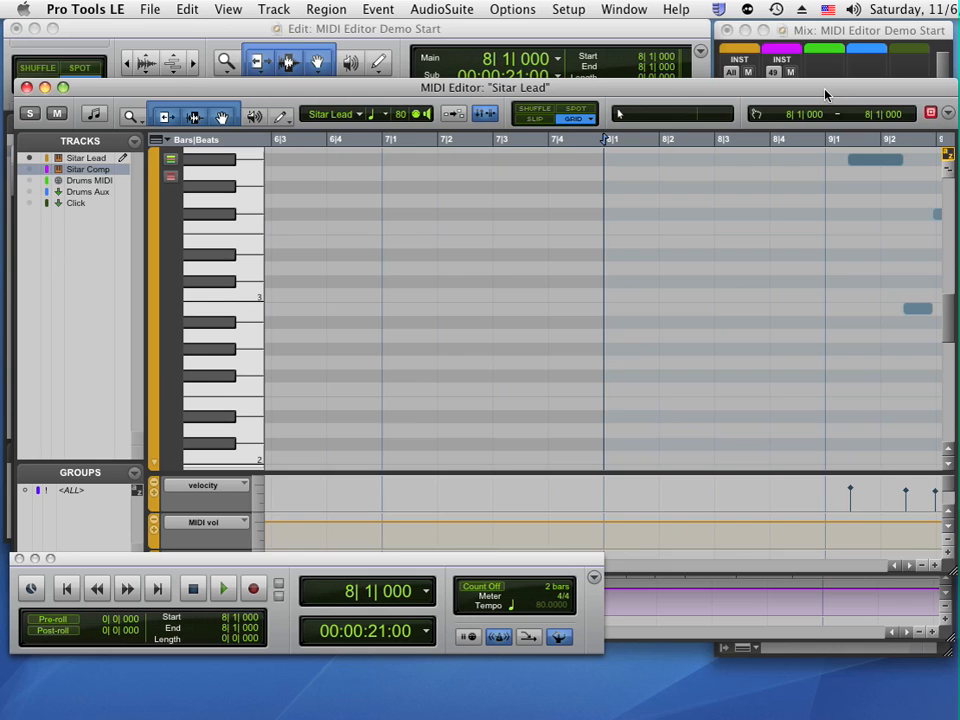
drag(827, 92, 829, 56)
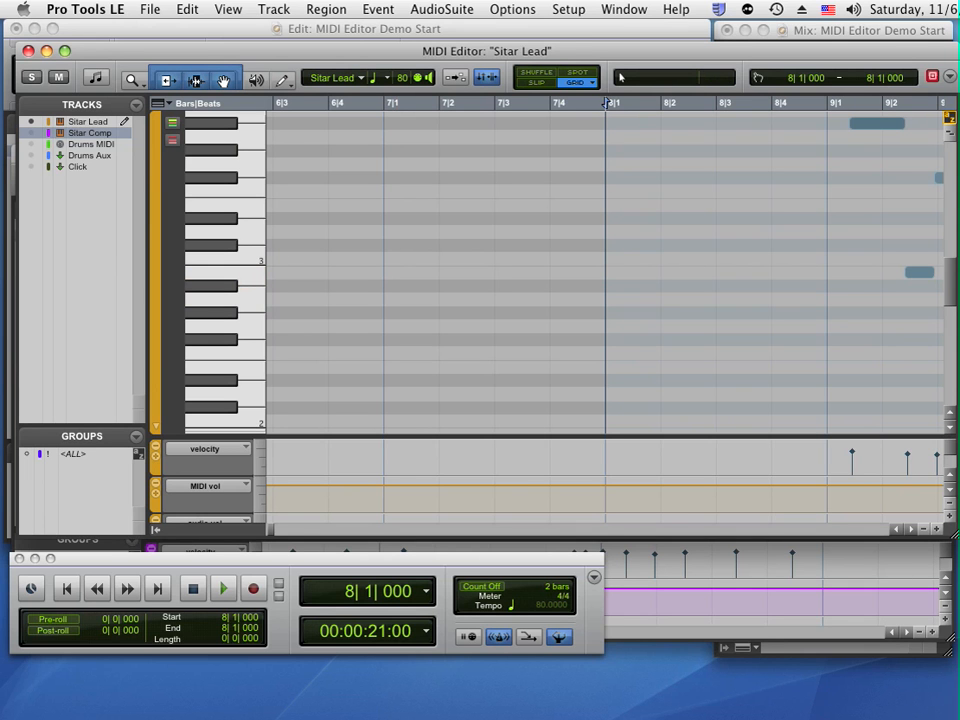
click(933, 77)
Move the Sitar Lead MIDI Editor up to expose the Sitar Comp MIDI Editor, and close the Sitar Comp window.
drag(408, 63, 398, 47)
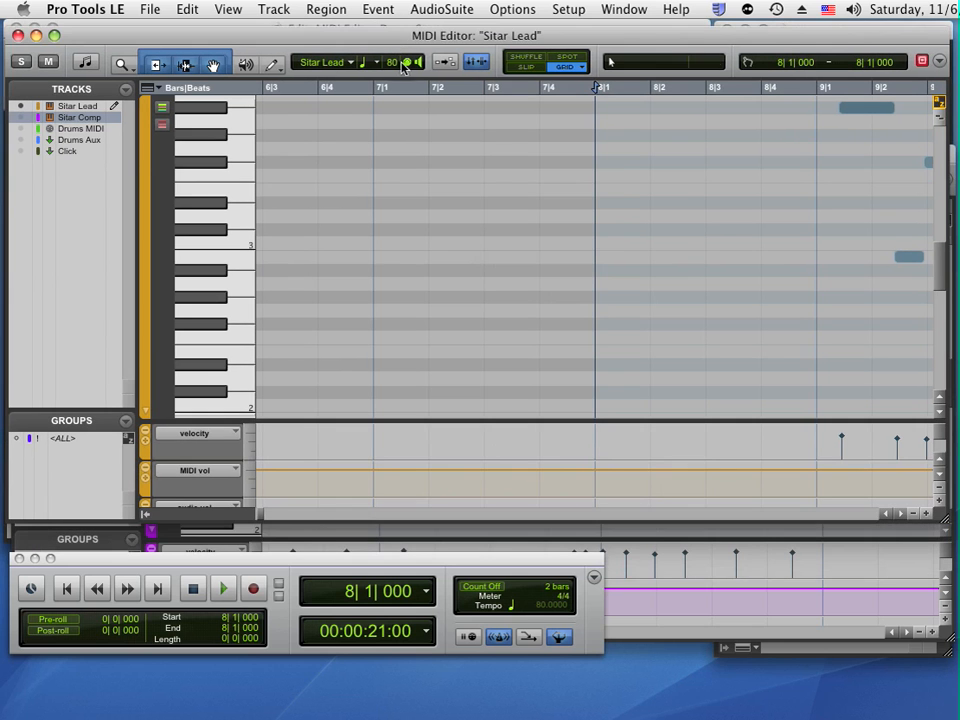
click(678, 637)
click(21, 156)
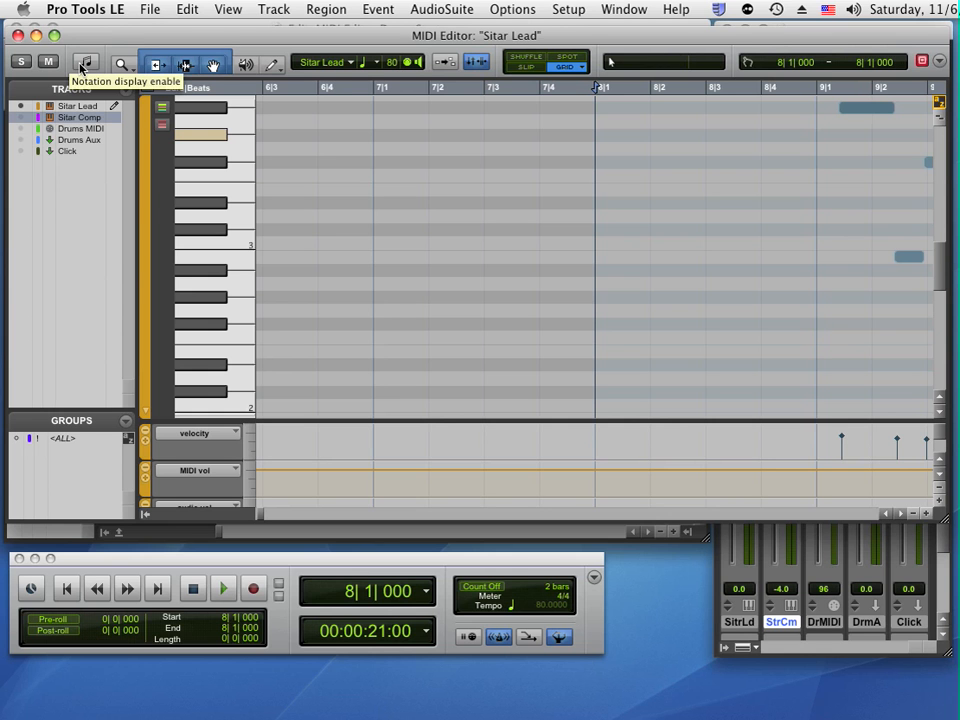
Show the Sitar Lead track as notation and bring the notes of bar 9 into view.
click(84, 64)
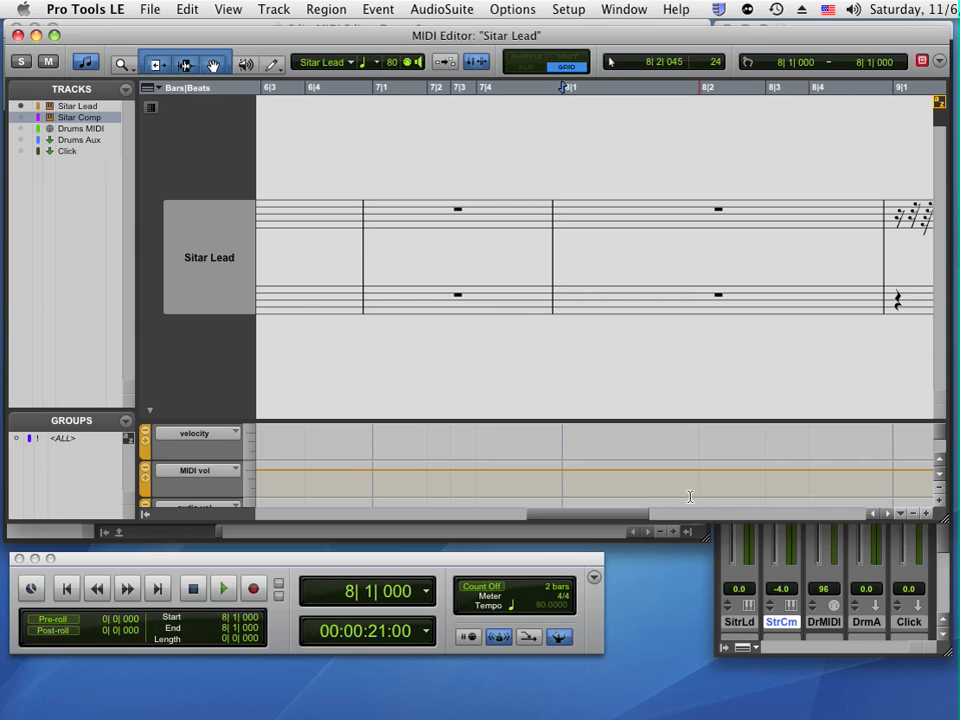
click(888, 514)
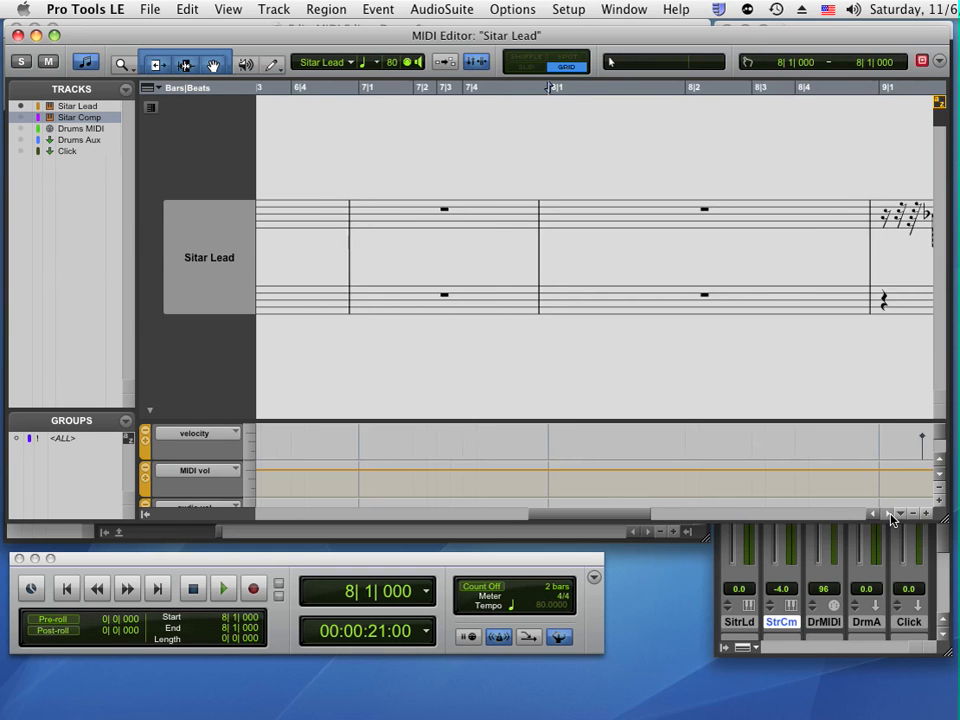
click(890, 514)
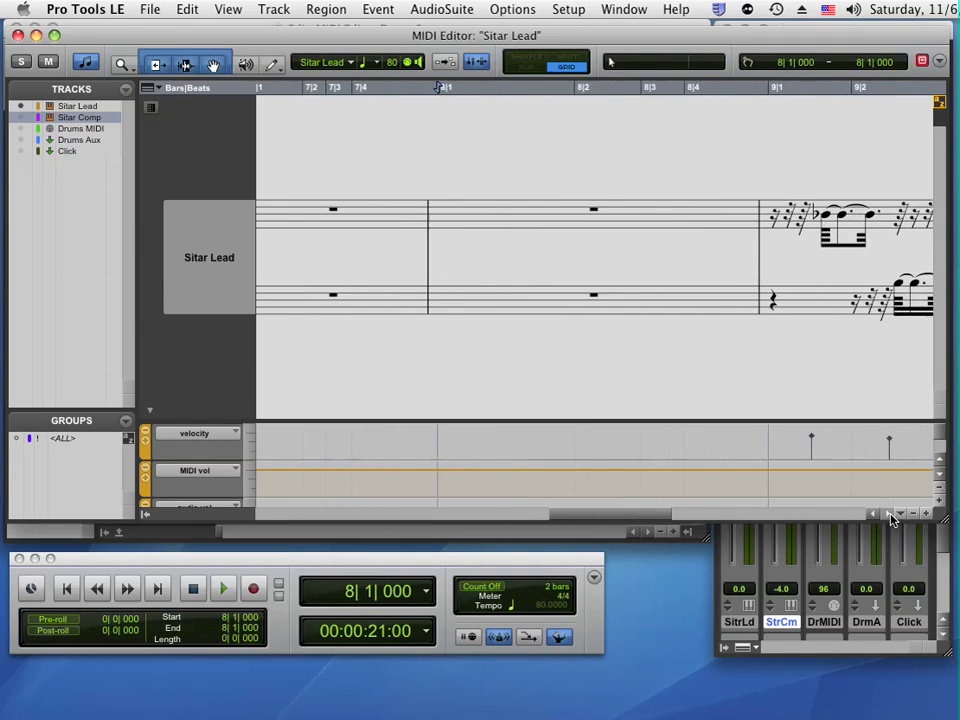
click(890, 514)
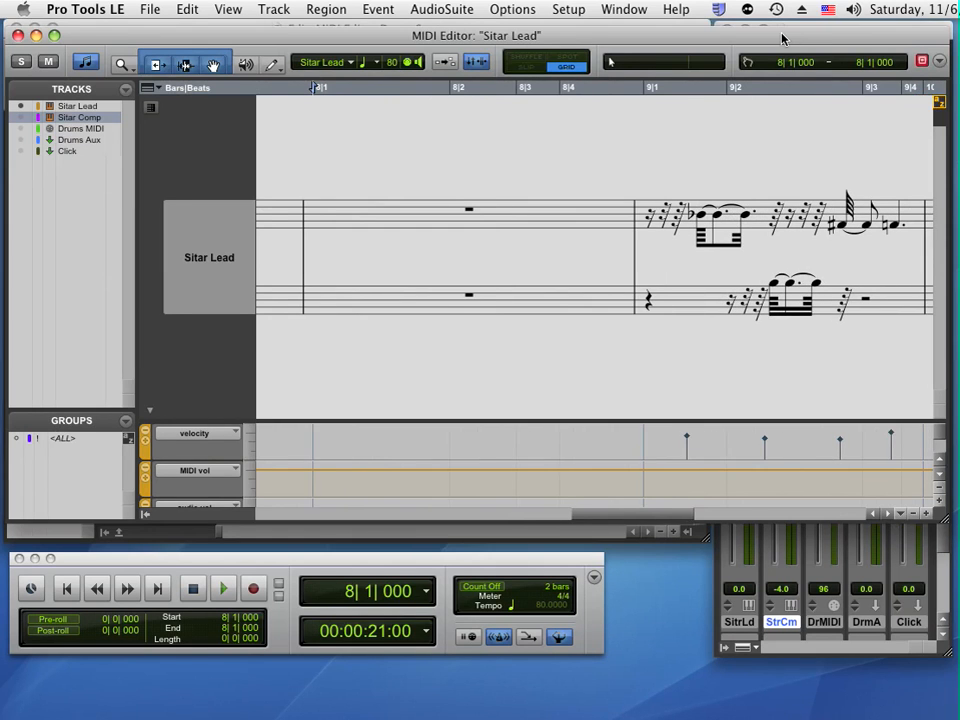
drag(778, 36, 774, 29)
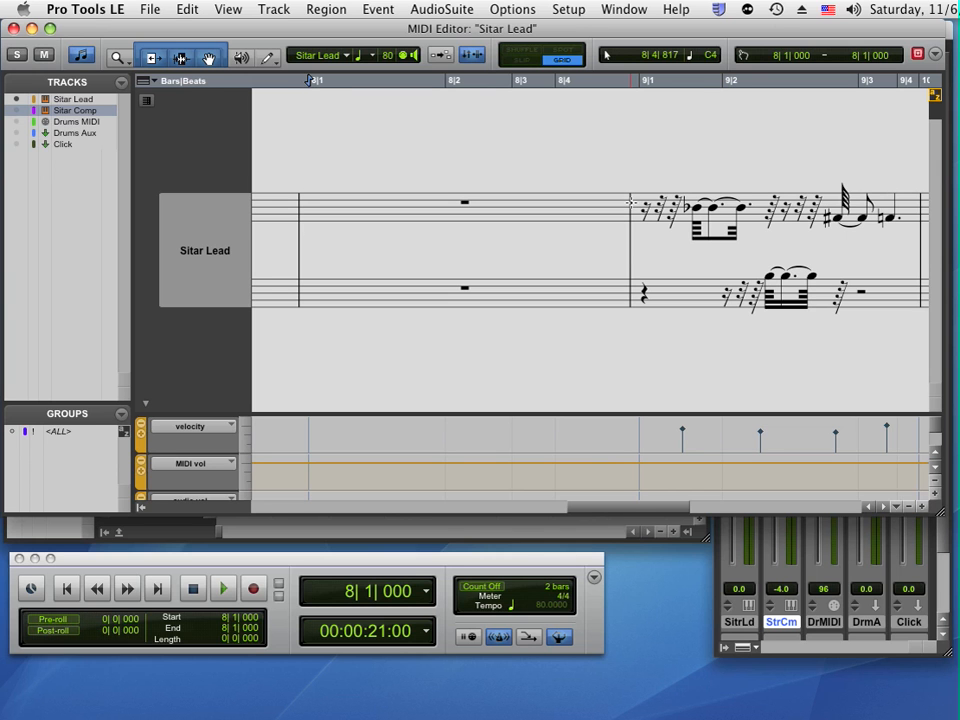
Select the first note of bar 9 in the score and return the MIDI Editor to the piano-roll display.
click(703, 213)
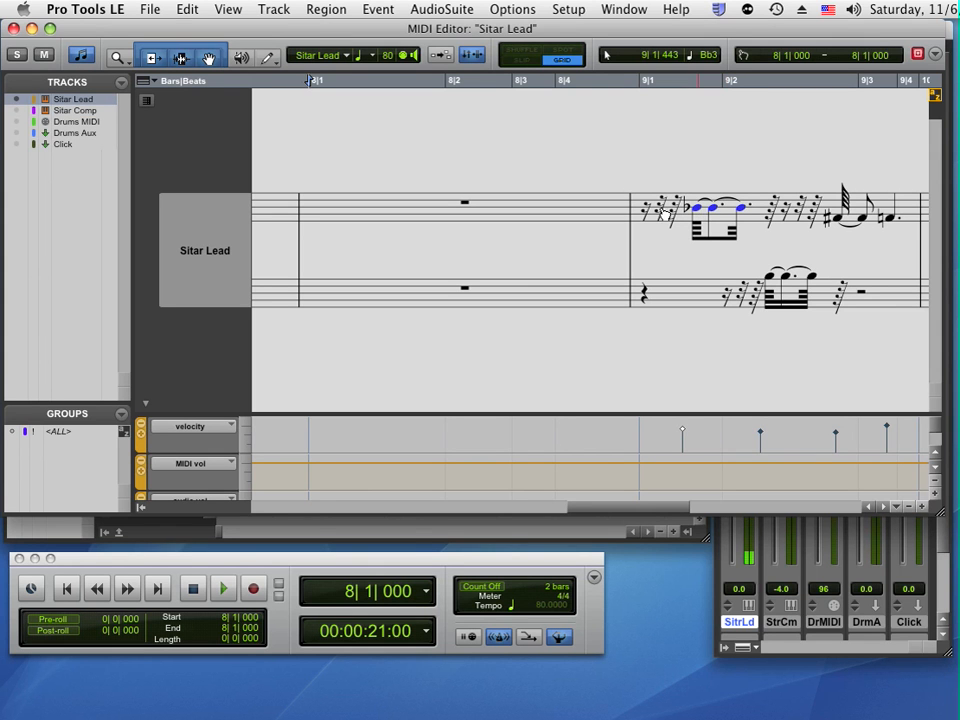
click(678, 212)
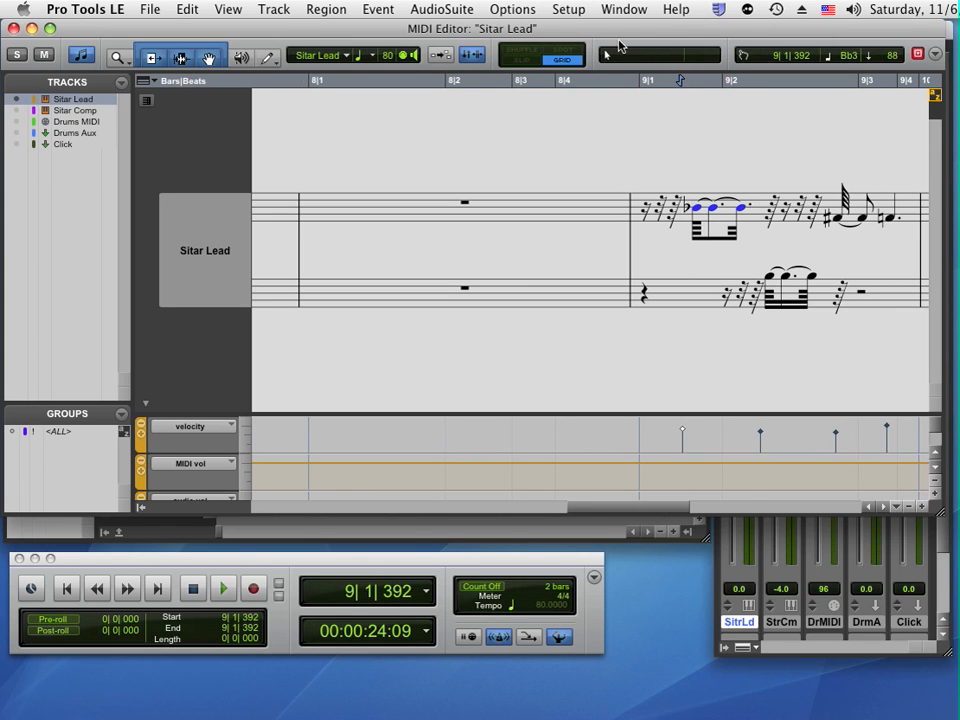
click(78, 57)
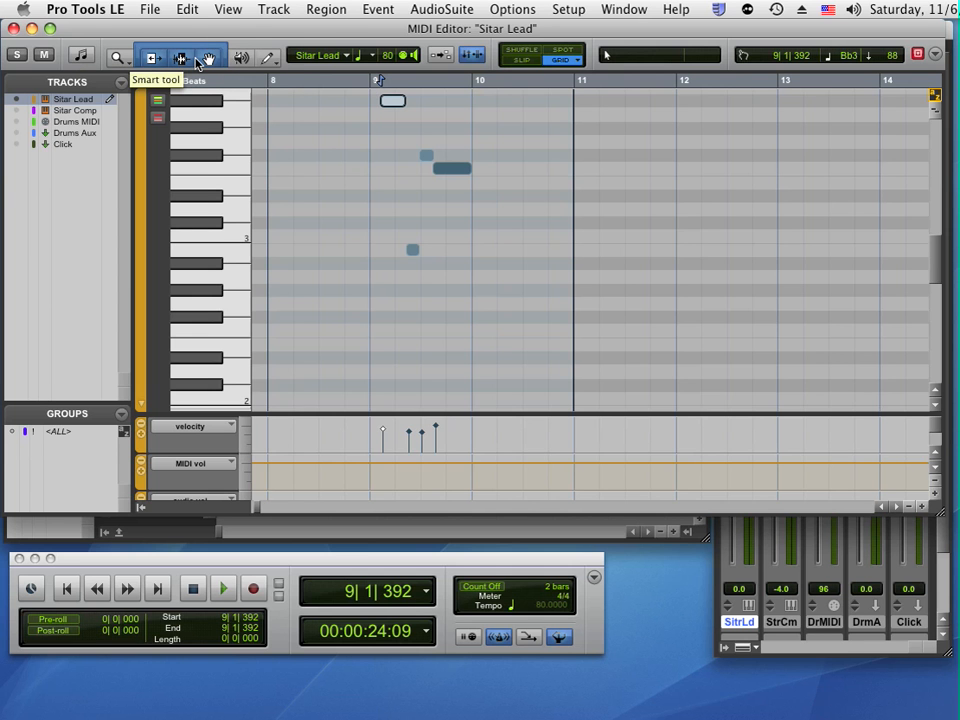
Turn off Expanded Edit Tools in the MIDI Editor and check which tools the collapsed selector offers.
drag(235, 33, 258, 121)
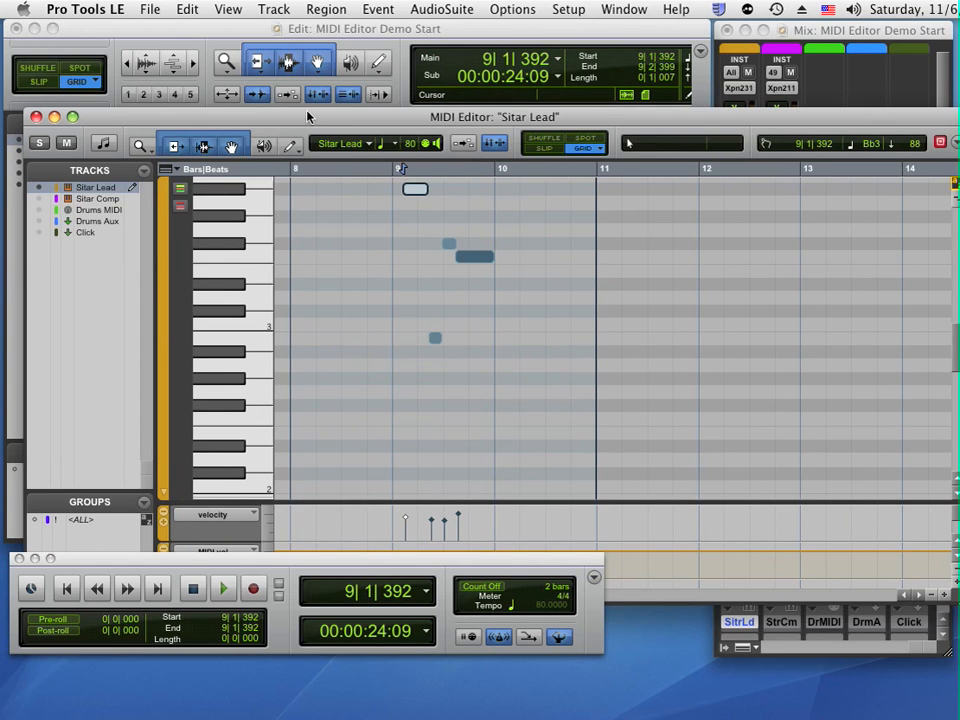
drag(309, 119, 297, 35)
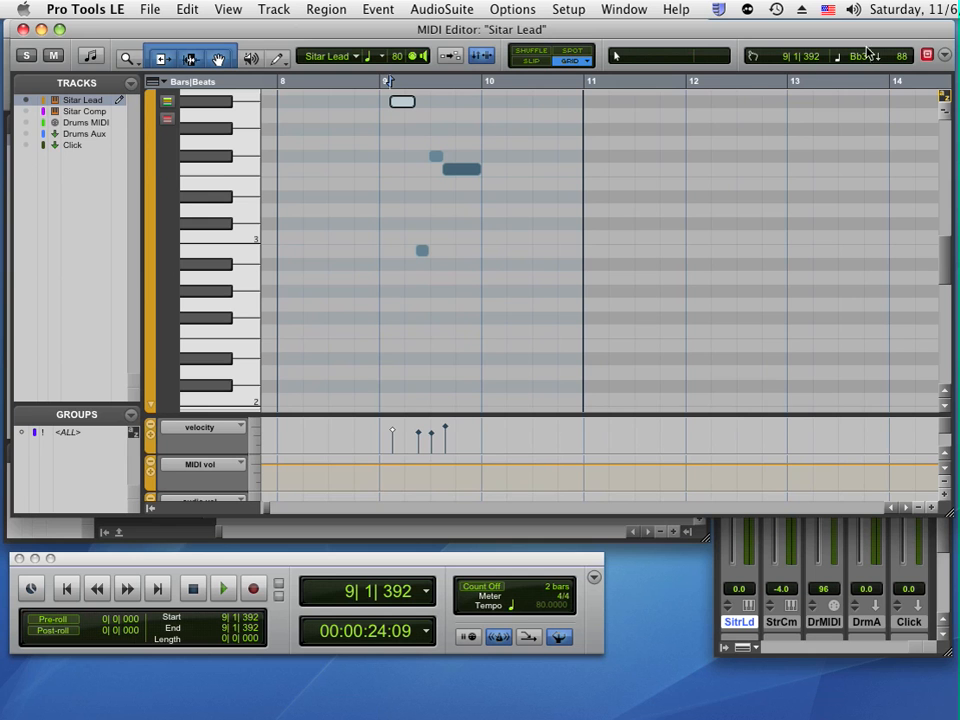
drag(912, 31, 808, 35)
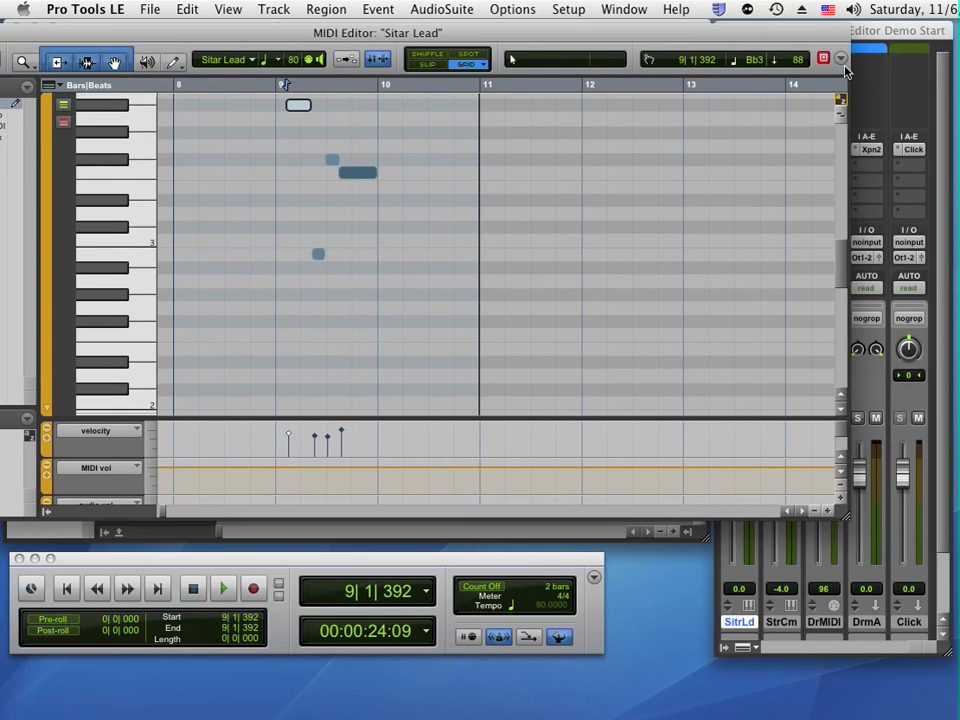
click(841, 59)
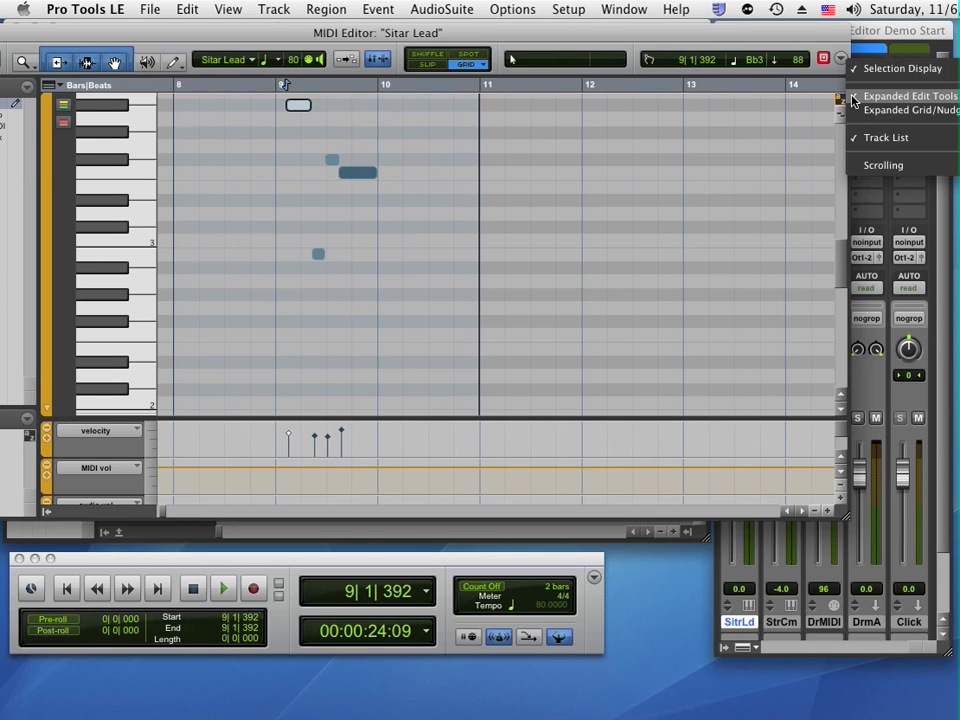
click(852, 99)
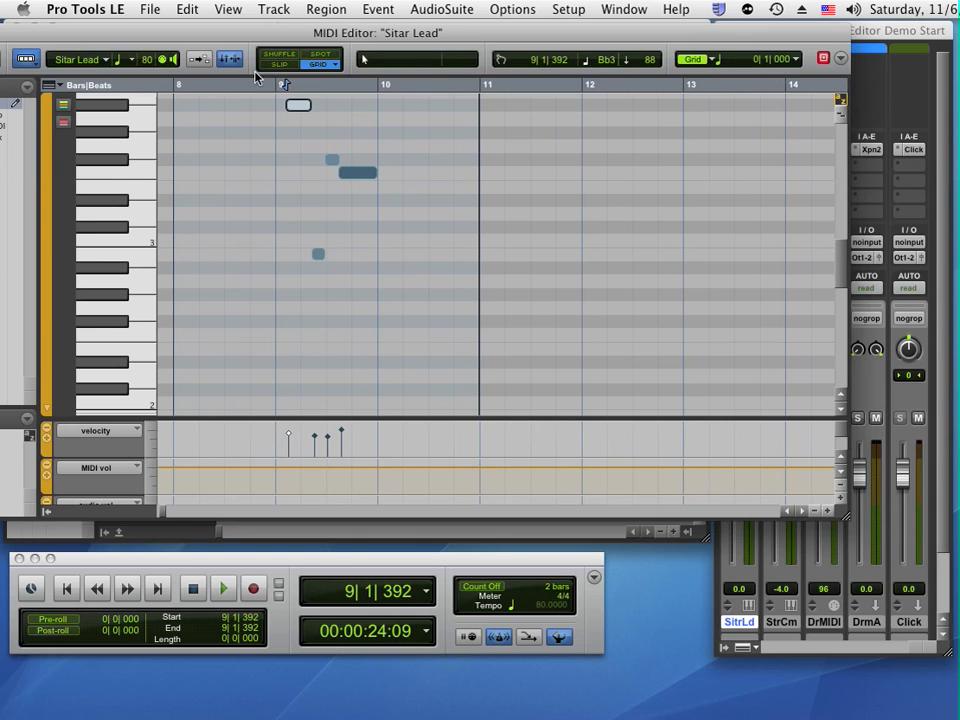
mouse_move(72, 32)
mouse_down()
mouse_move(181, 28)
mouse_move(171, 33)
mouse_up()
click(125, 56)
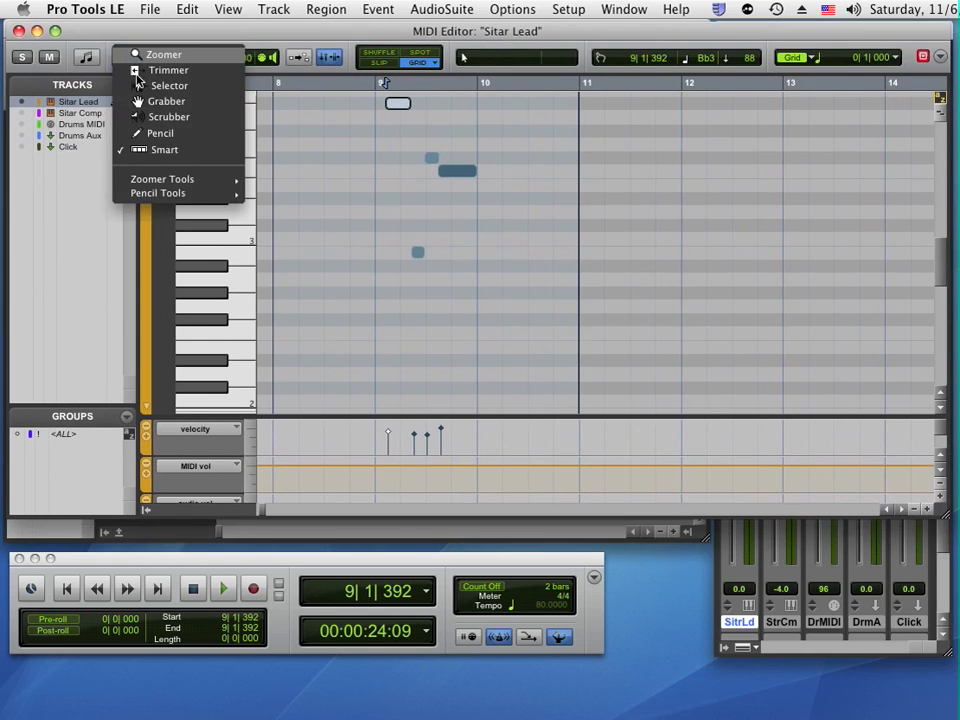
click(172, 38)
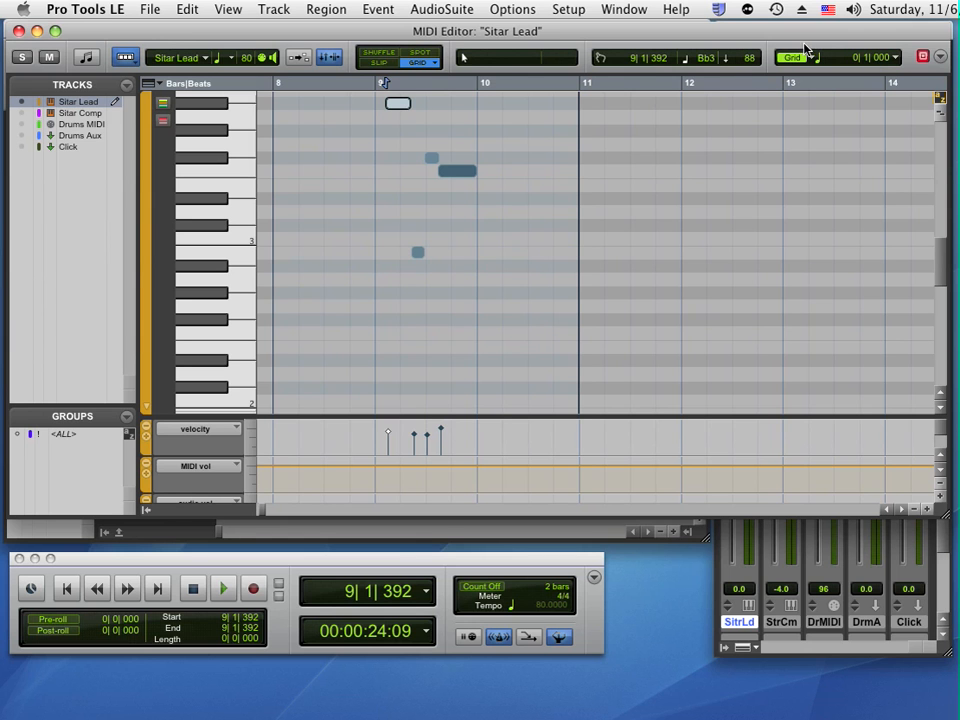
Move the MIDI Editor down beside the Edit window's mode controls and switch the edit mode to Slip and back to Grid.
click(382, 61)
click(419, 55)
click(419, 62)
drag(390, 38, 408, 113)
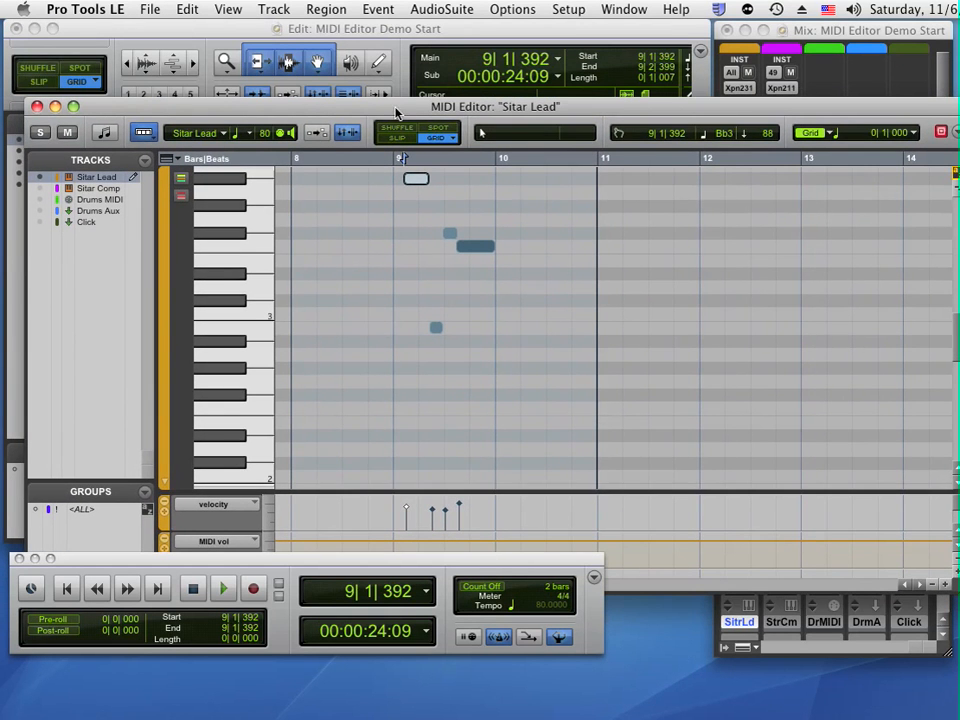
click(395, 128)
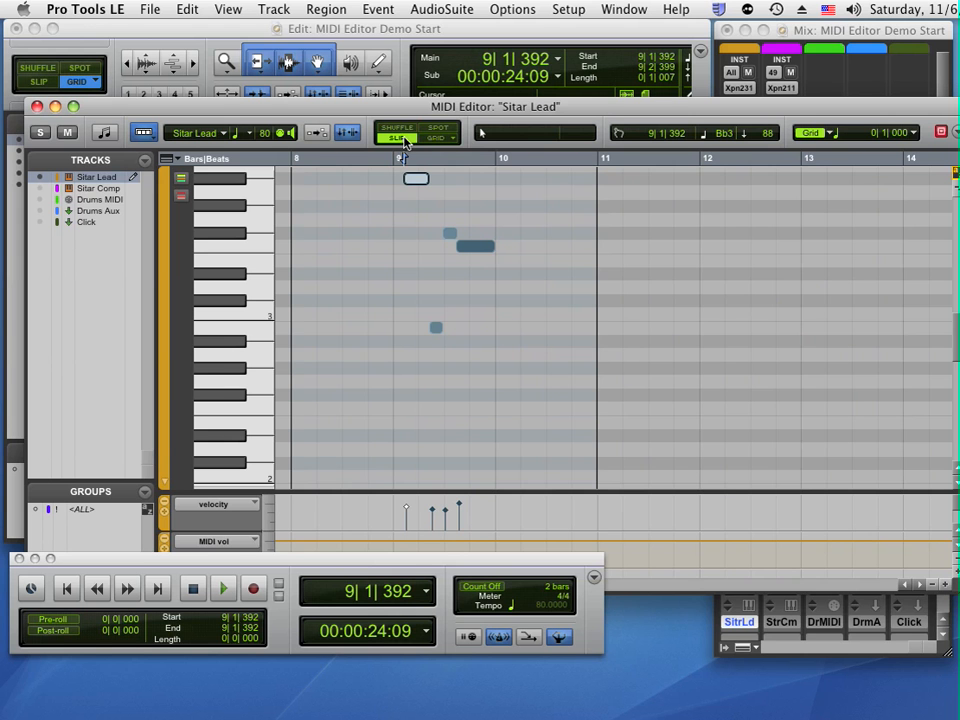
click(437, 137)
drag(392, 104, 370, 33)
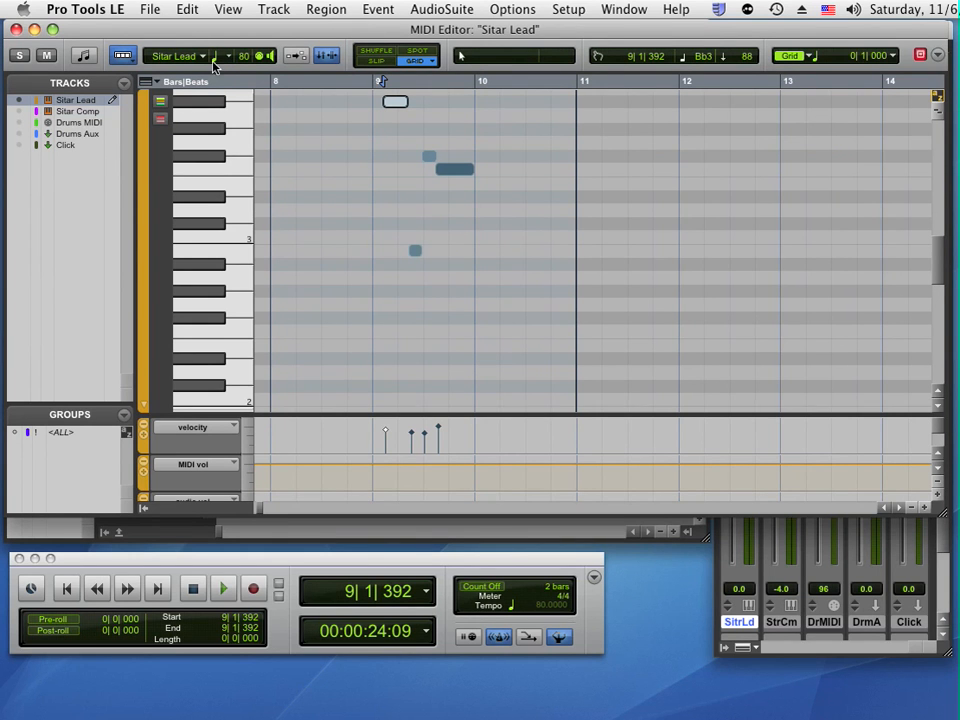
Check the default note duration options, choose the Pencil tool and draw an Eb3 note at 10|3|000 on Sitar Lead.
click(228, 62)
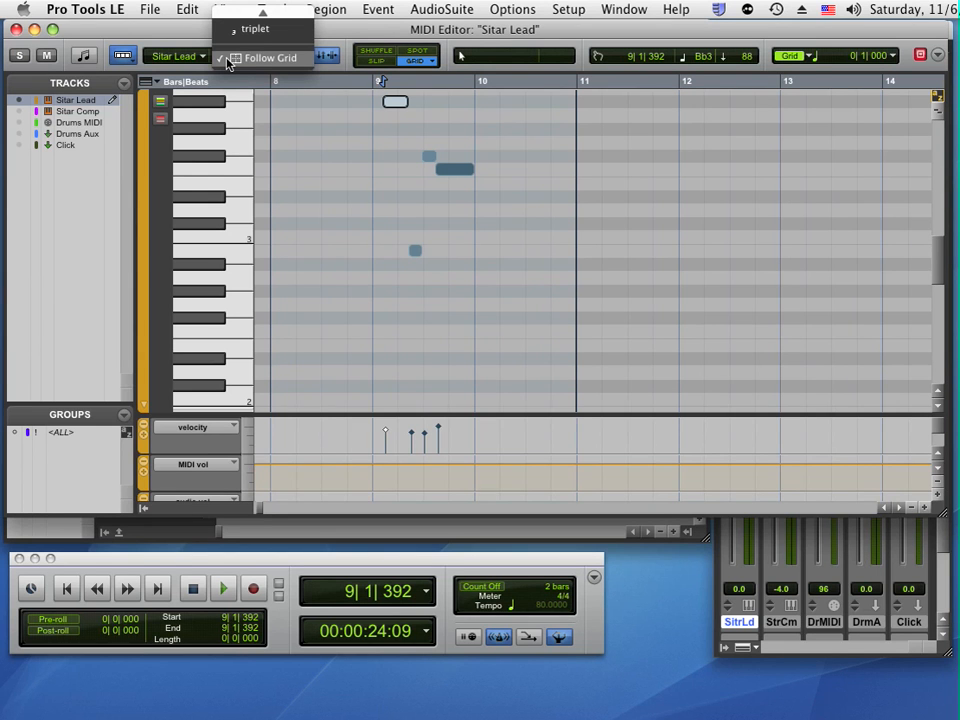
click(158, 33)
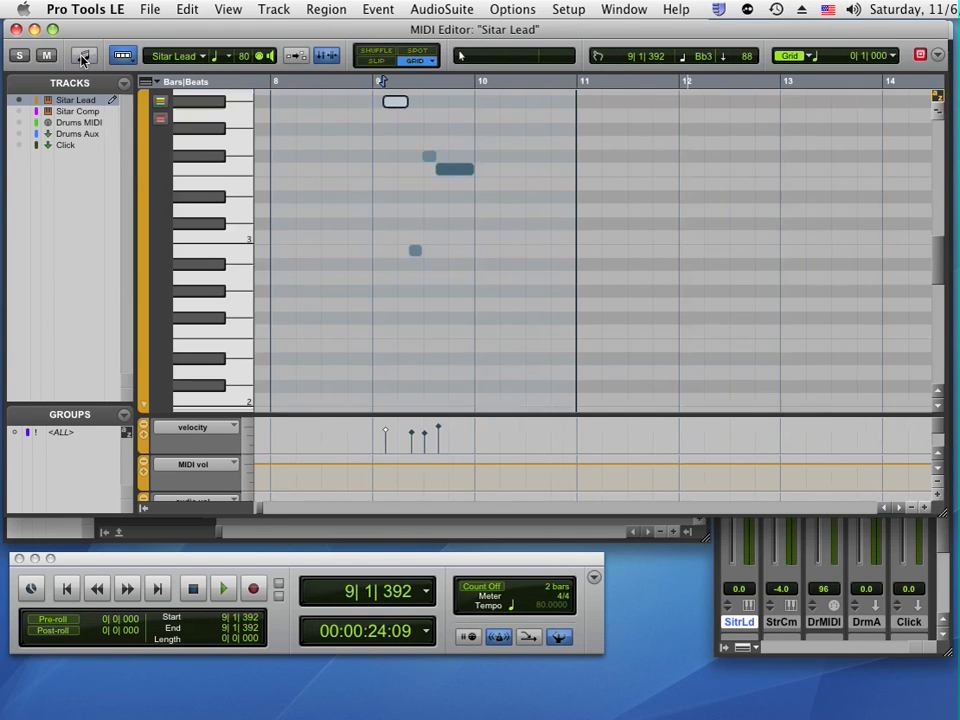
click(82, 57)
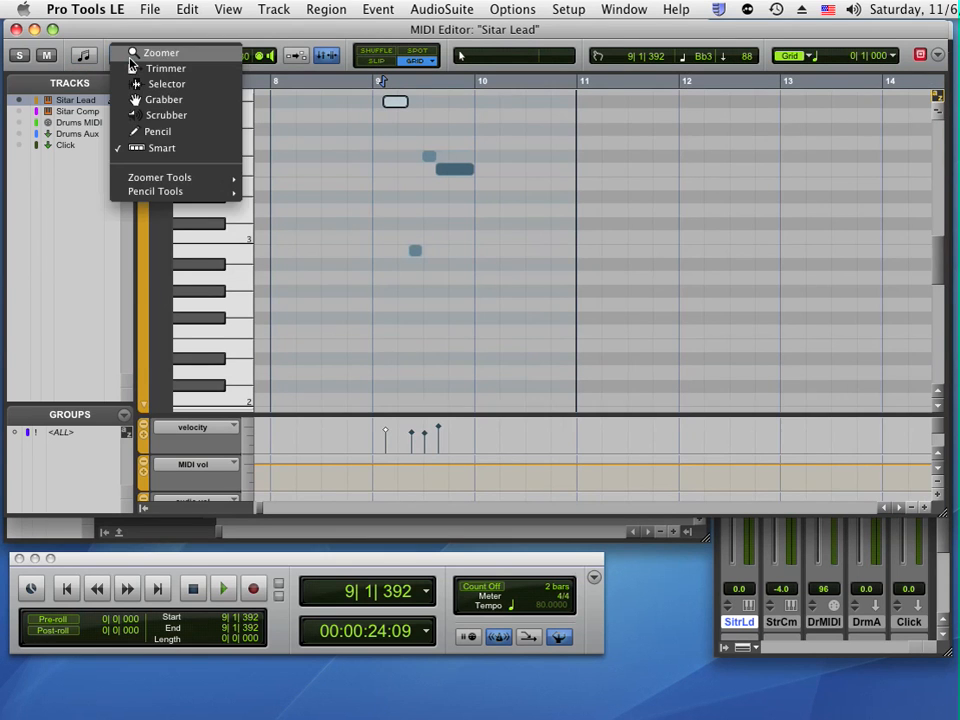
click(126, 131)
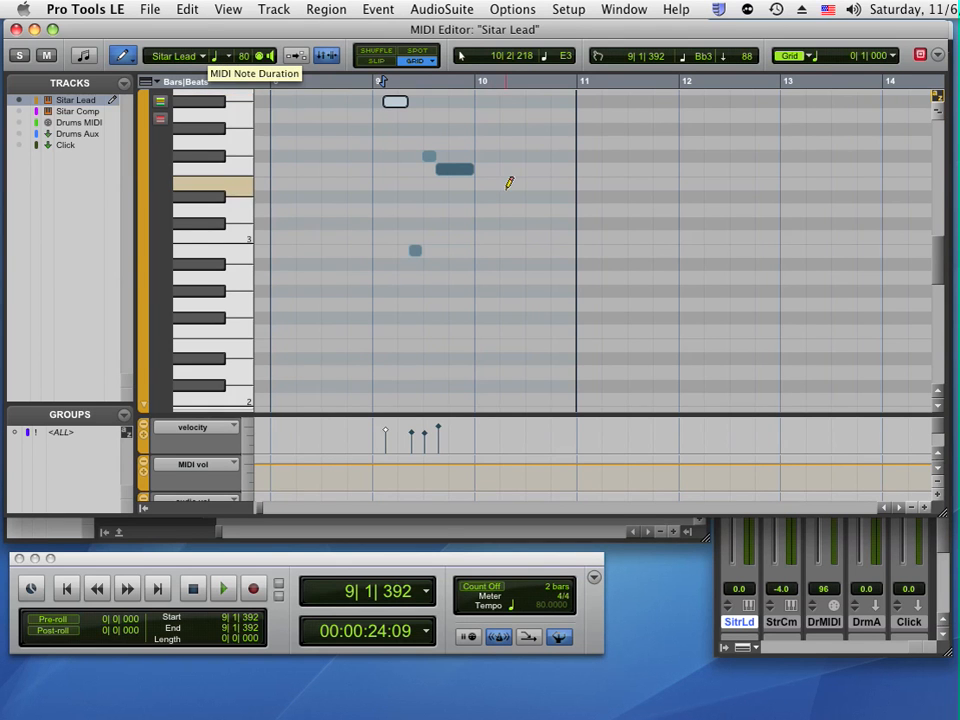
click(539, 197)
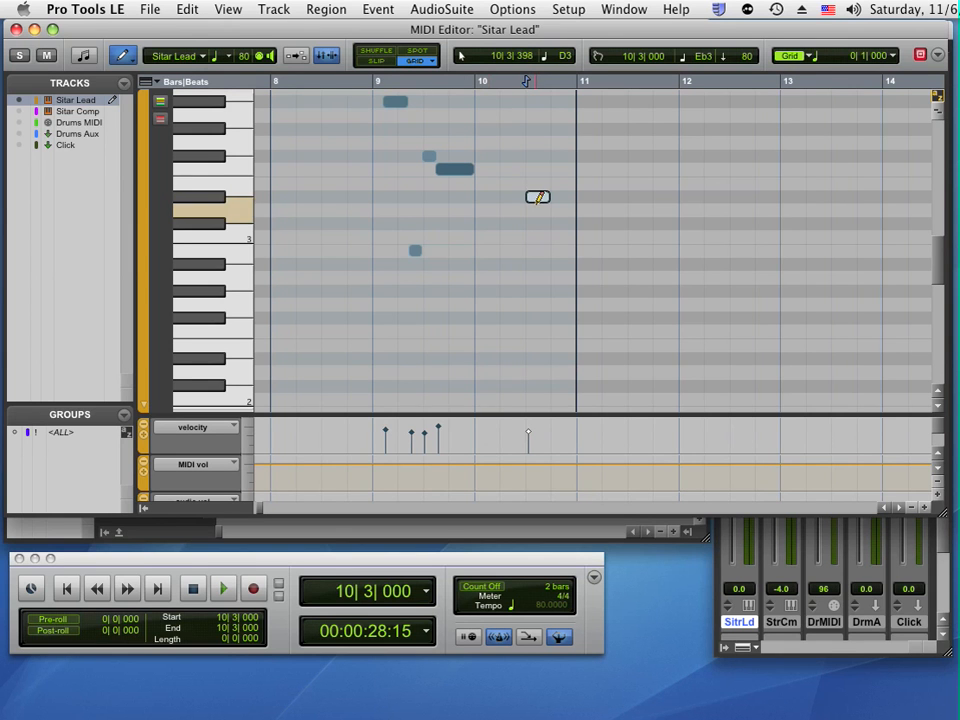
Set the default MIDI note duration to 1/2 note and check the choice in the duration list.
click(229, 57)
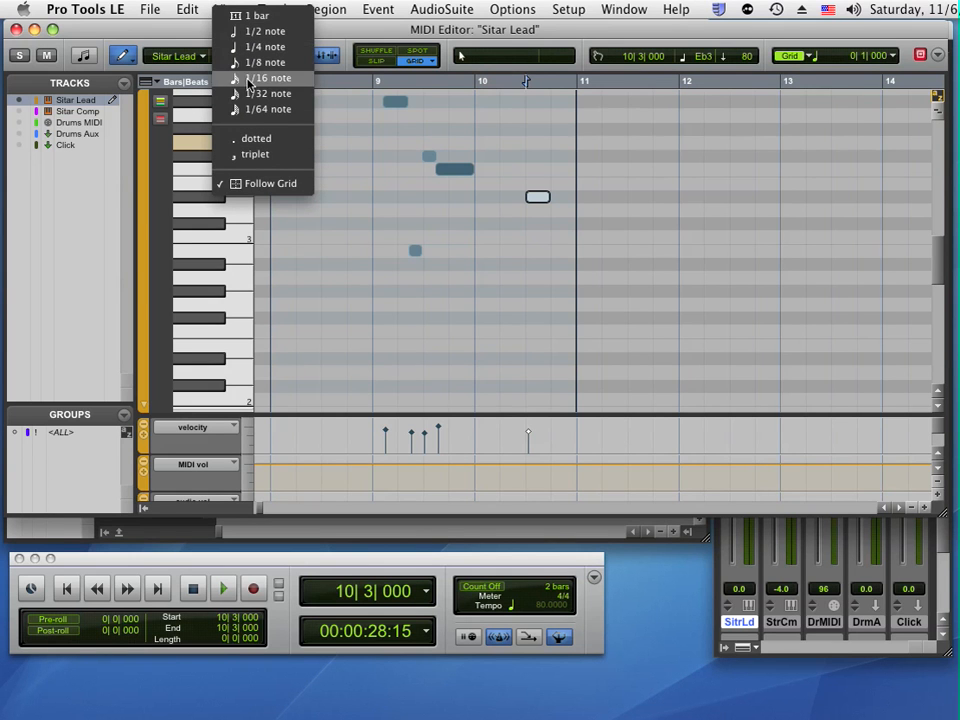
click(259, 33)
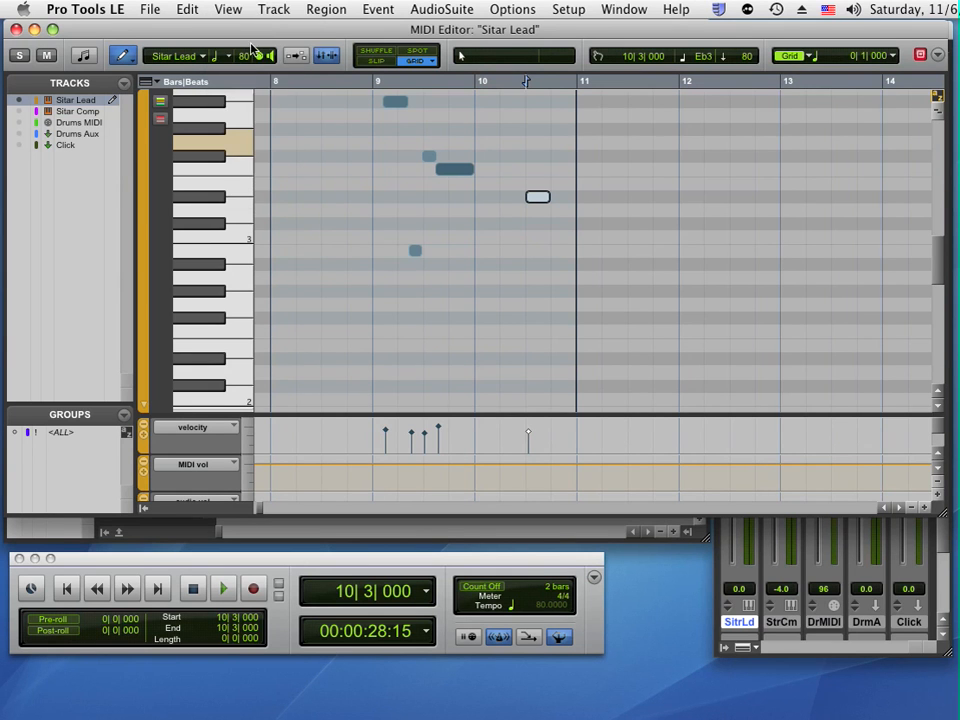
click(229, 57)
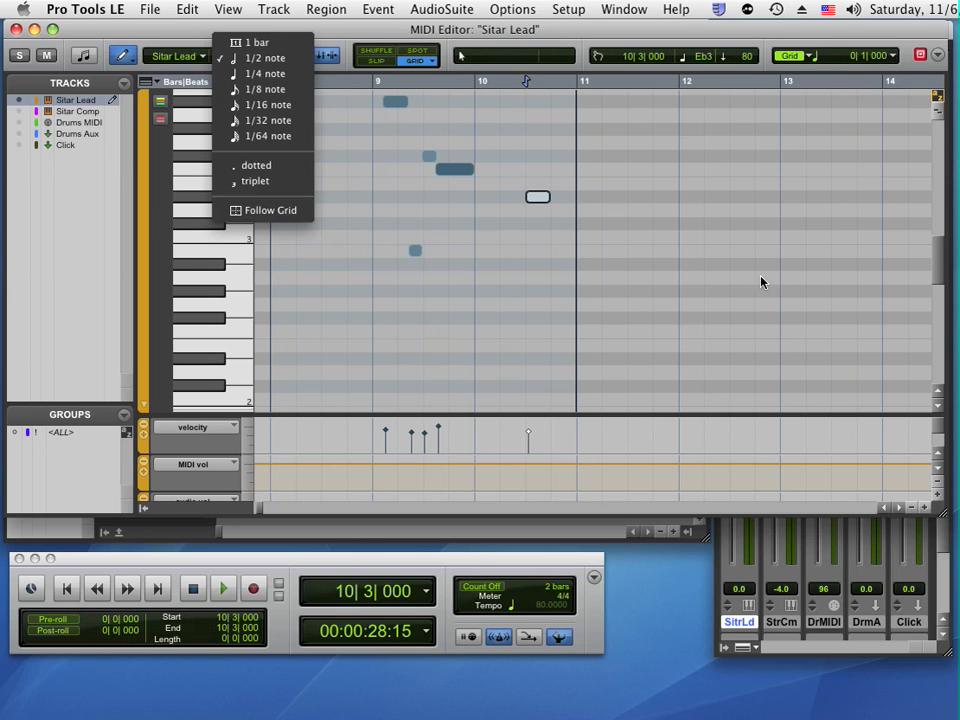
click(628, 194)
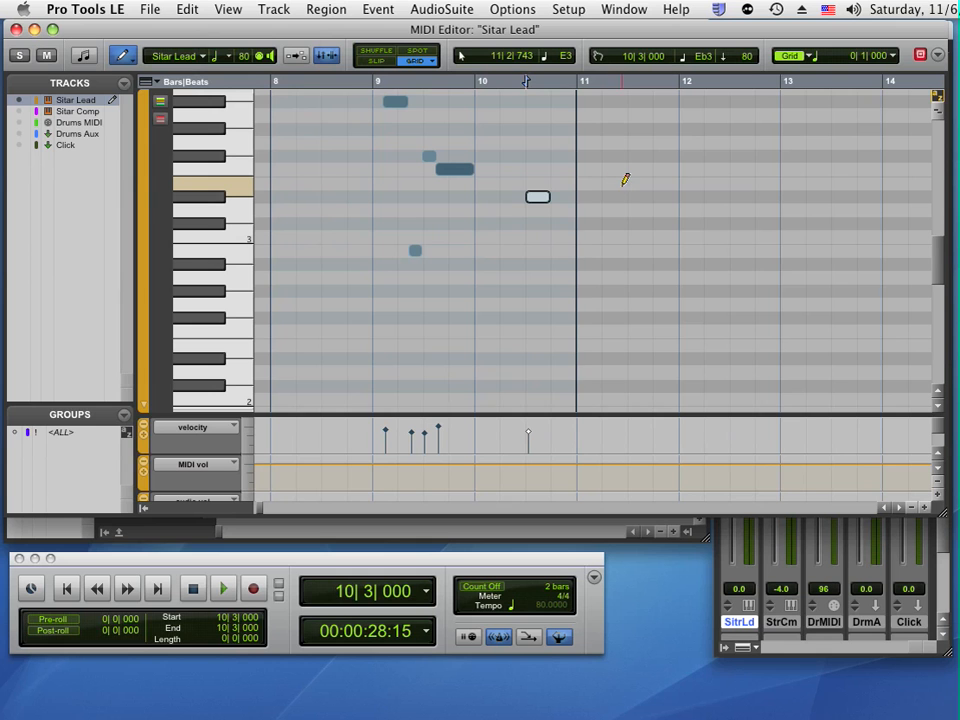
Draw a half-note E3 at 11|2|000 on Sitar Lead and try another note at the start of bar 12.
click(626, 183)
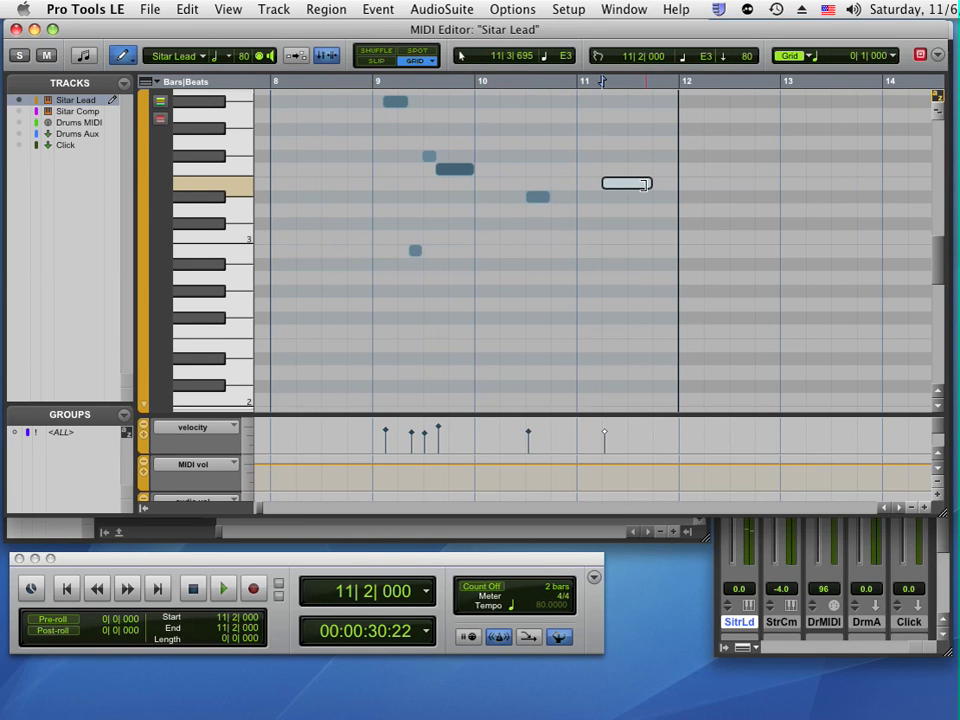
click(705, 196)
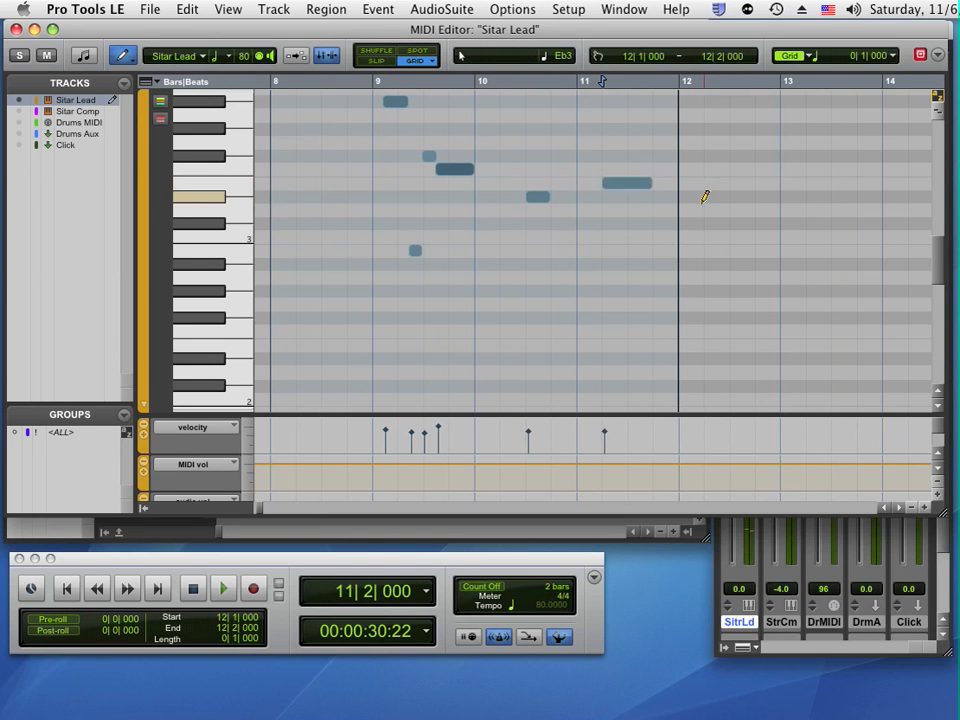
Undo the pencilled notes after bar 10 on Sitar Lead.
key(super+z)
key(super+z)
key(super+z)
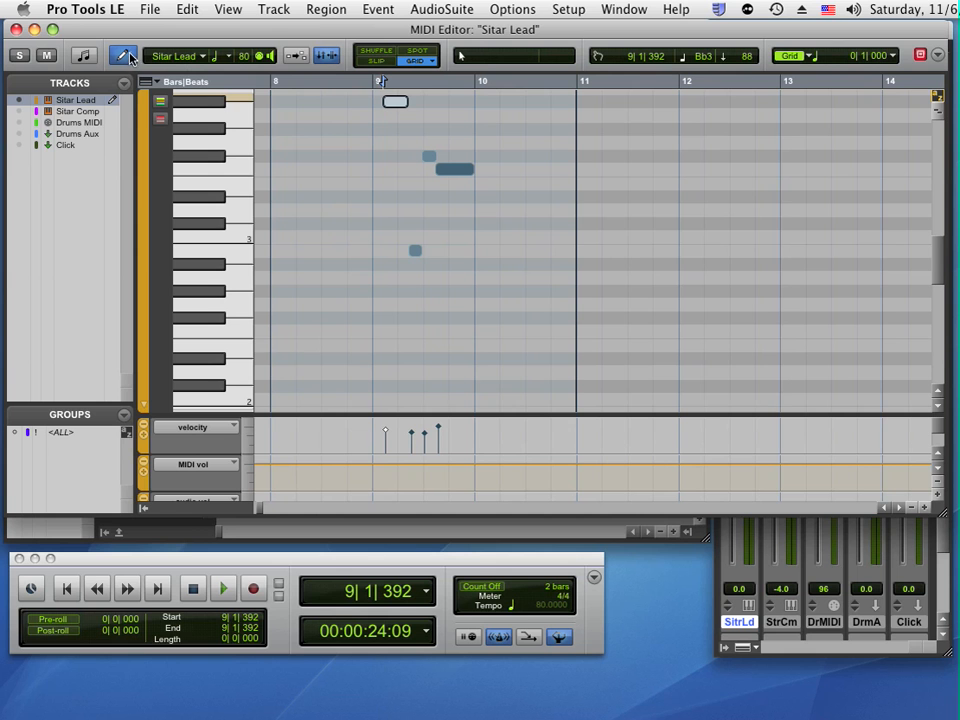
Set the default MIDI note duration to Follow Grid and choose the Grabber tool.
click(228, 58)
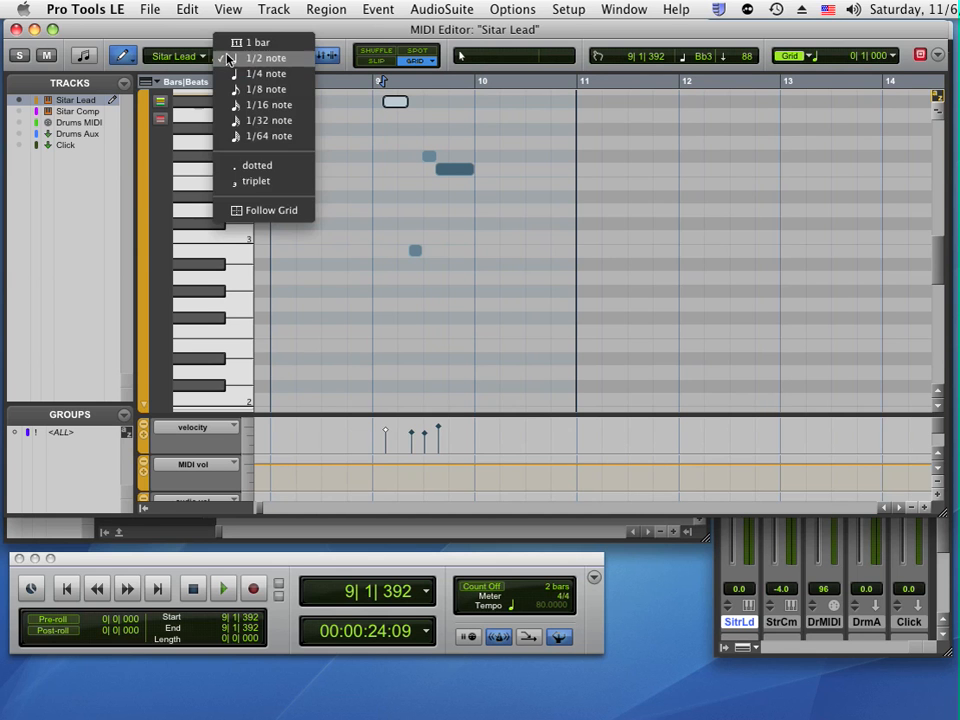
click(245, 208)
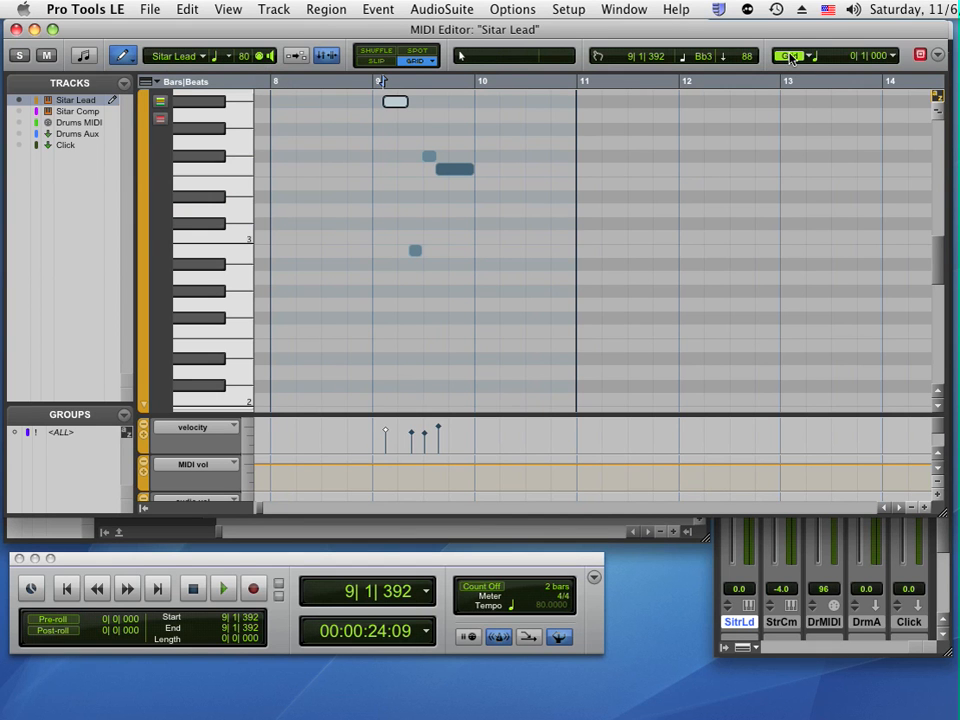
click(122, 57)
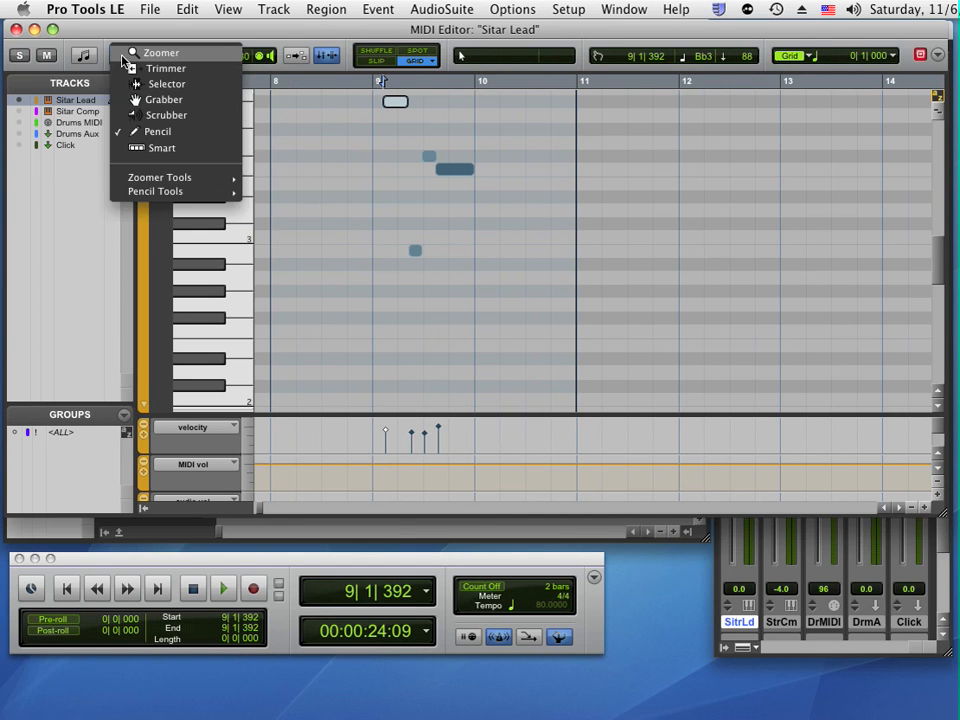
click(128, 99)
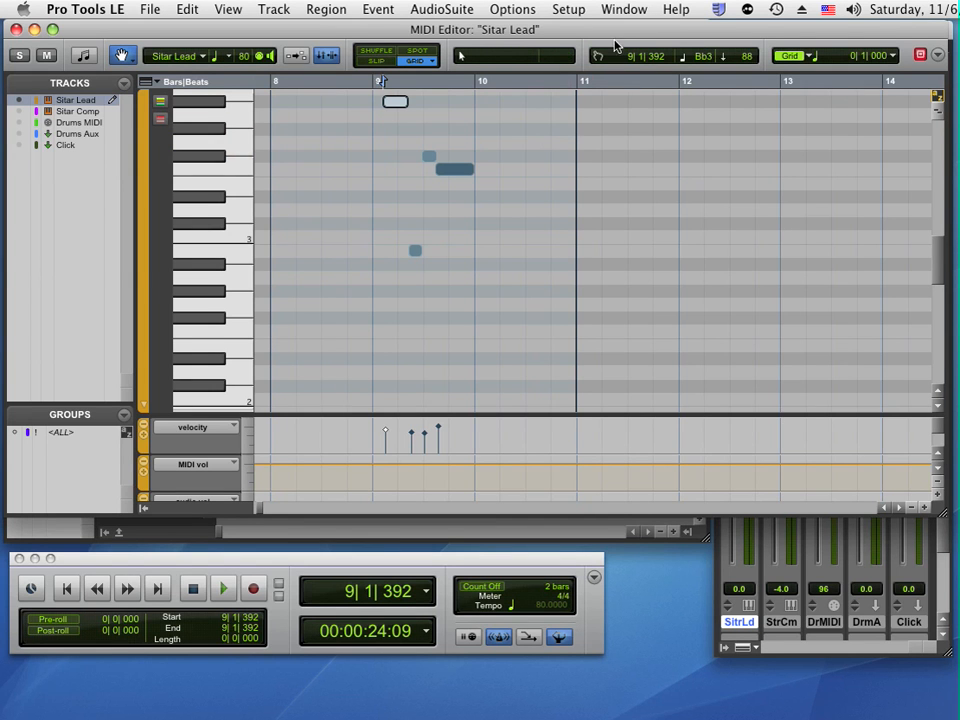
Select the long F3 note late in bar 9 and set its start position to 9|1|000.
click(463, 176)
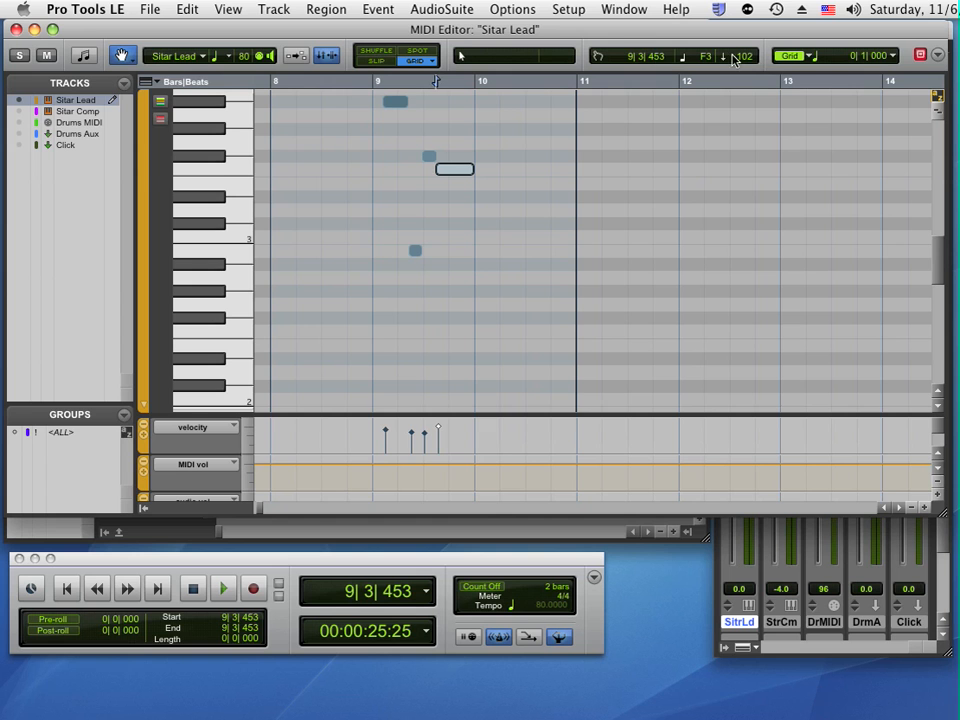
click(655, 57)
drag(655, 65, 655, 90)
click(641, 57)
text(1)
key(Return)
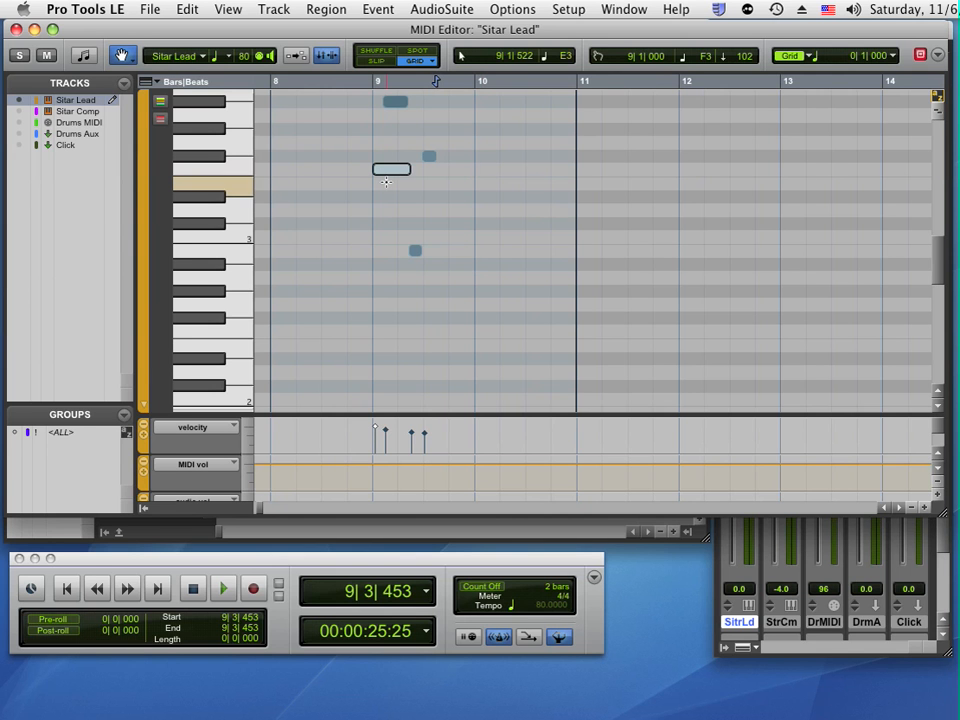
Set the F3 note's start position to 9|3|000 and select the Bb3 note near the start of bar 9.
click(641, 57)
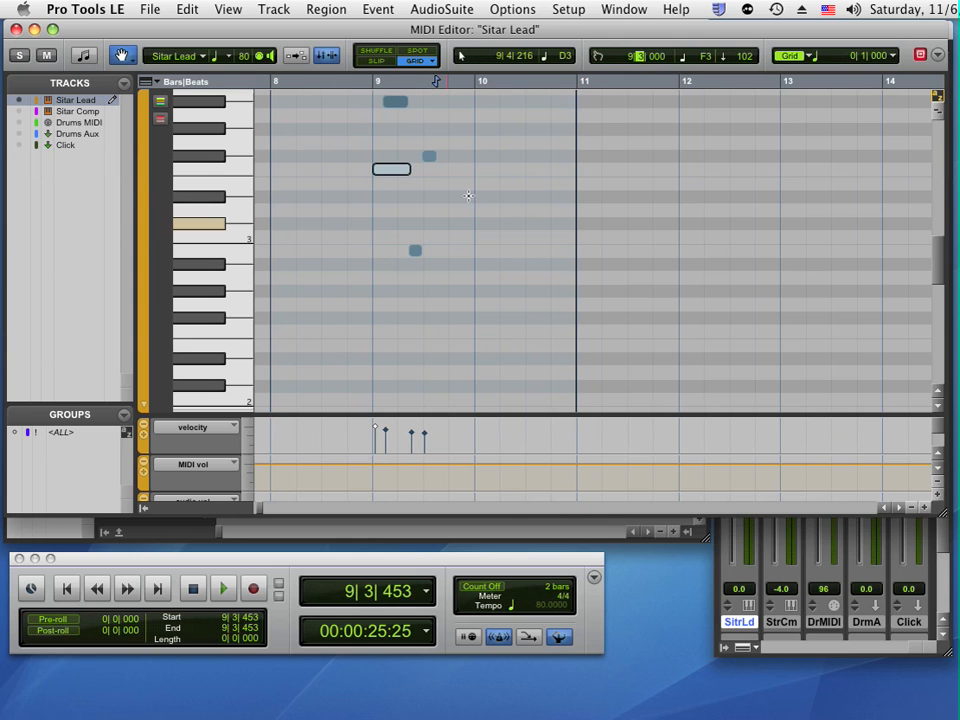
key(Return)
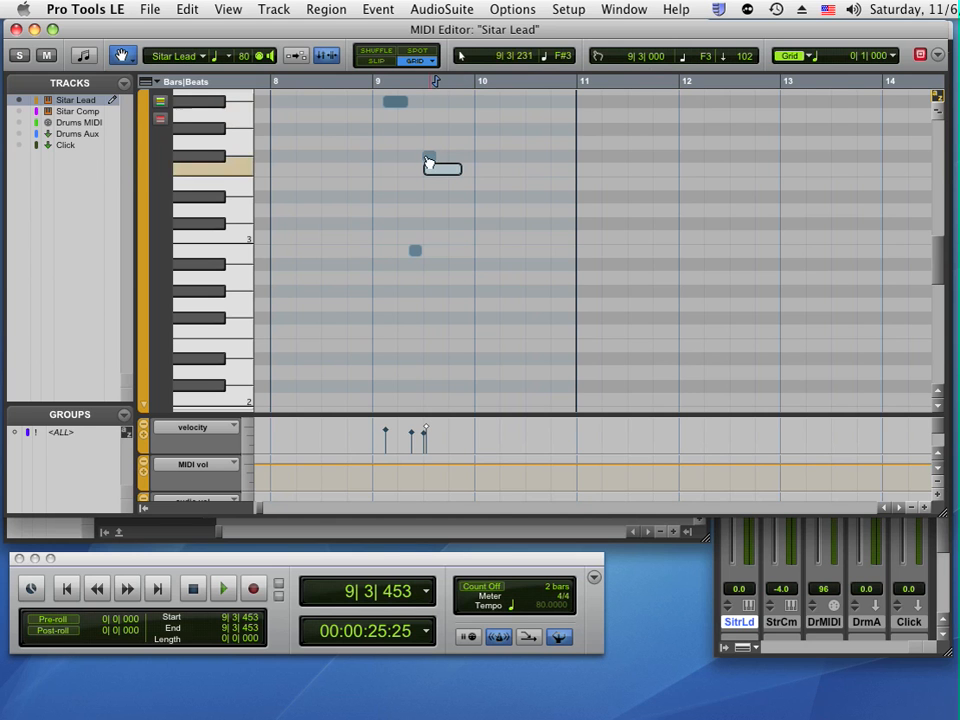
click(399, 108)
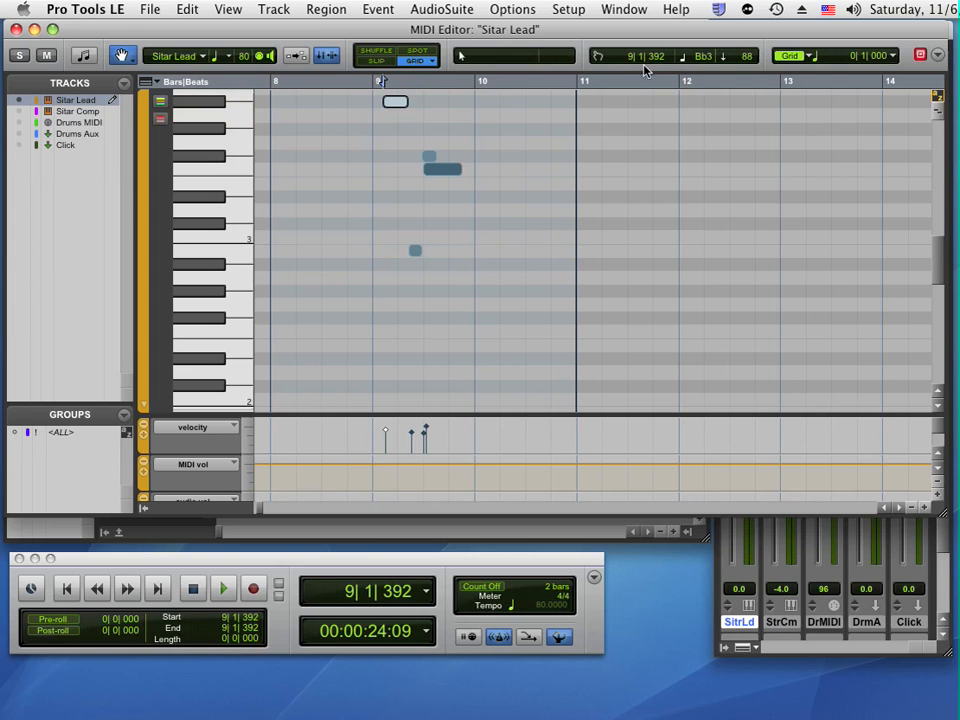
Undo the two start position changes of the F3 note.
key(super+z)
key(super+z)
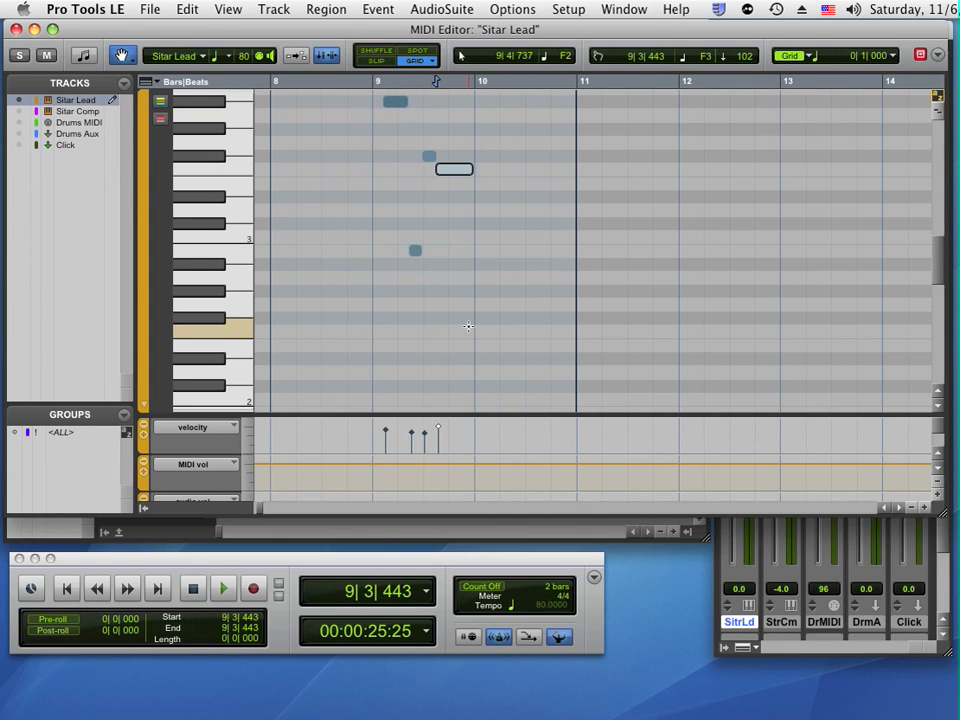
Check the Grid and Nudge display options and set the grid value to 1/8 note.
click(810, 57)
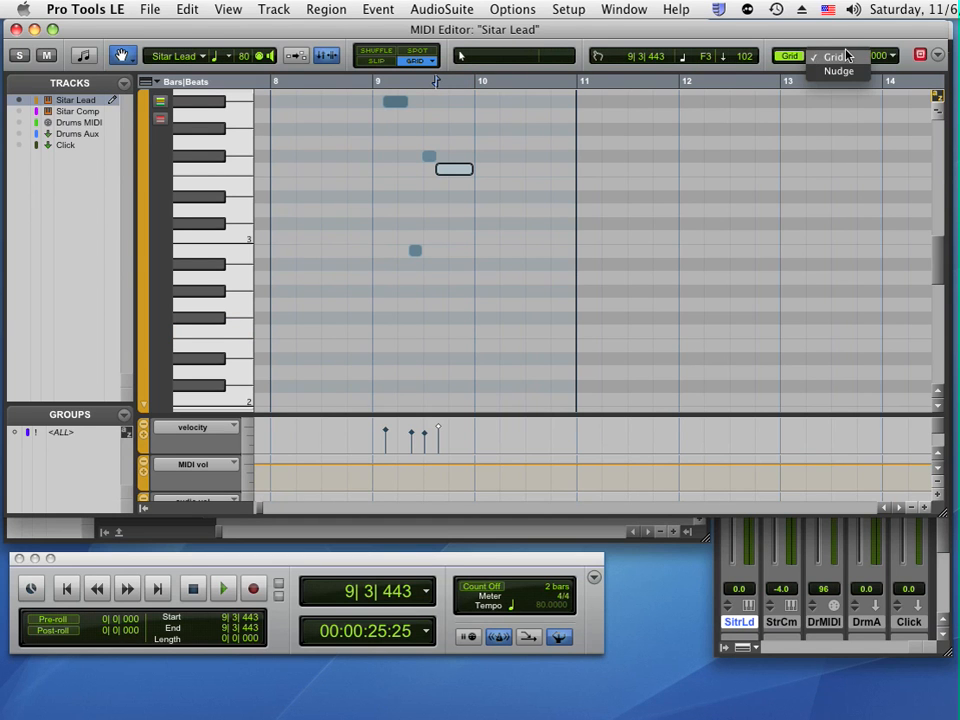
click(849, 45)
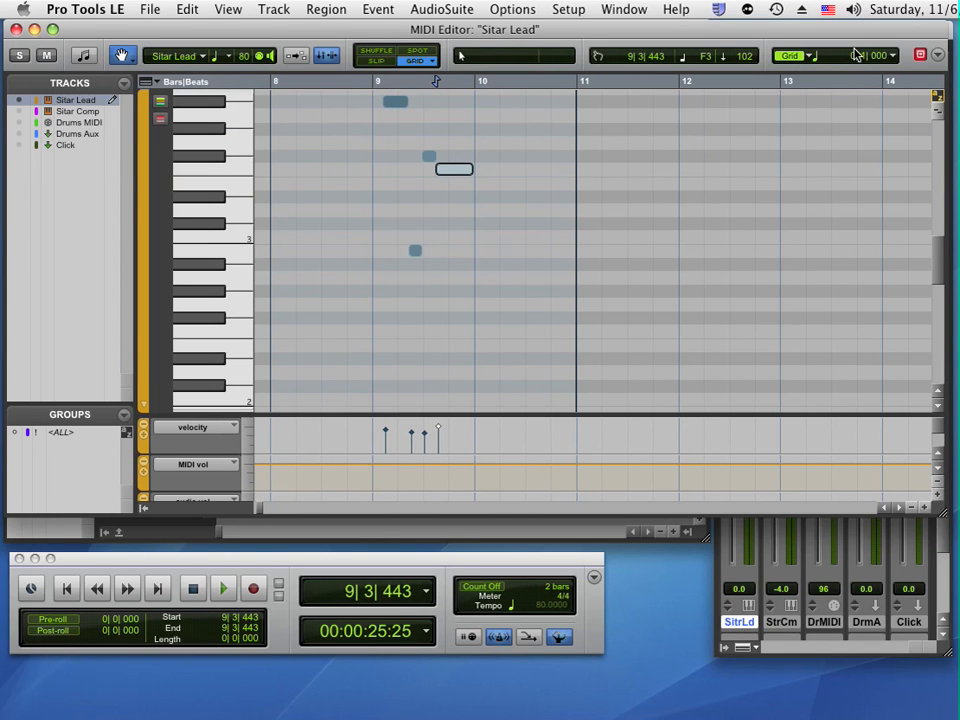
click(820, 60)
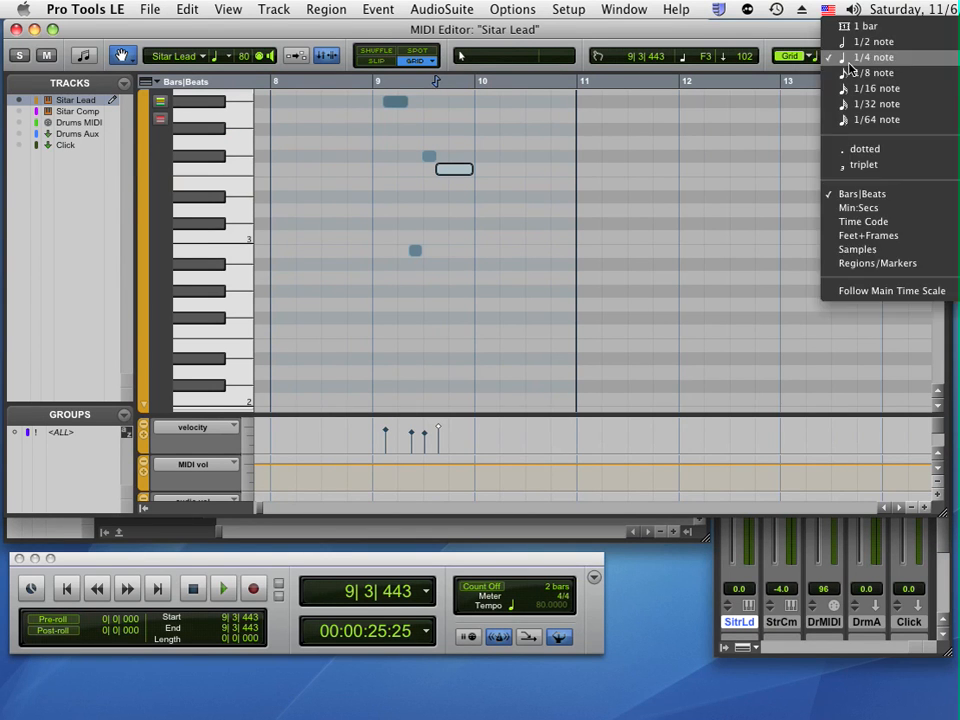
click(850, 71)
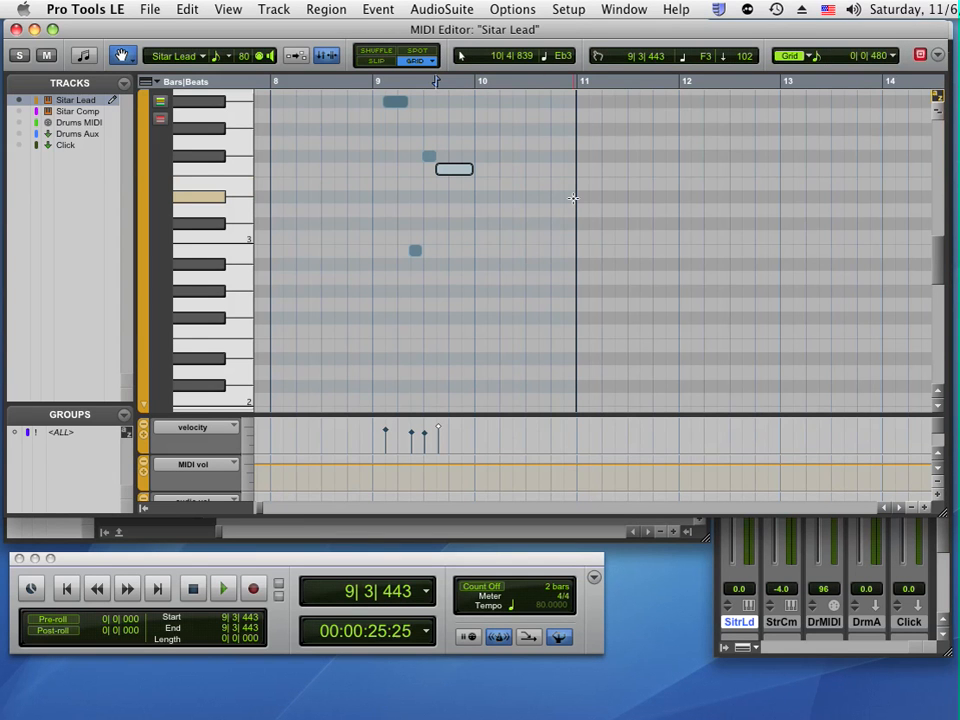
Switch the MIDI Editor's value display from Grid to Nudge and back to Grid.
click(792, 56)
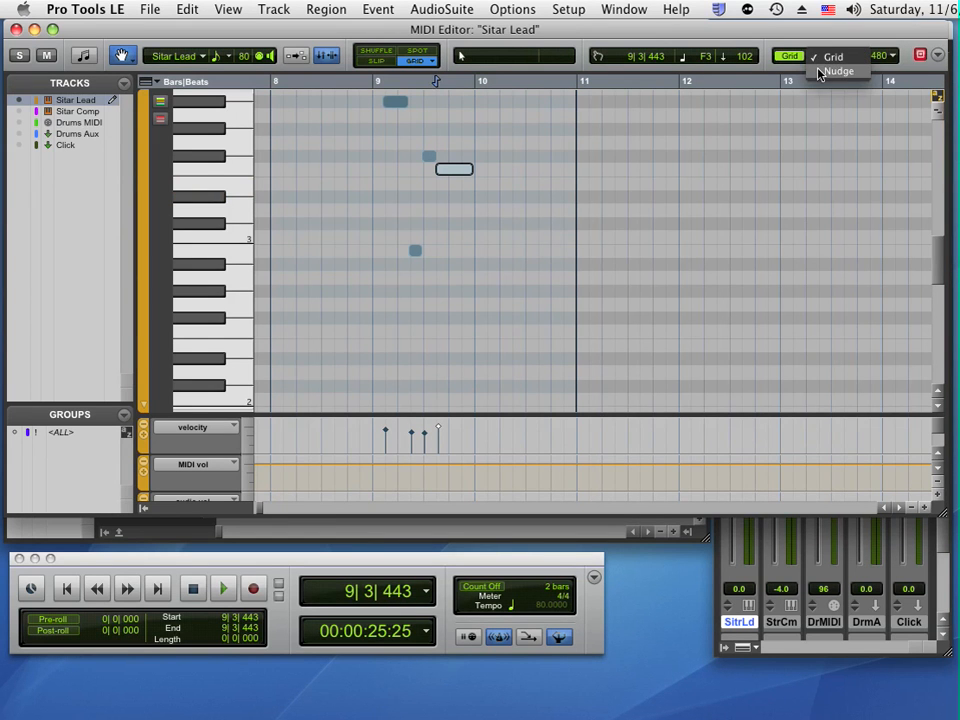
click(818, 72)
click(795, 56)
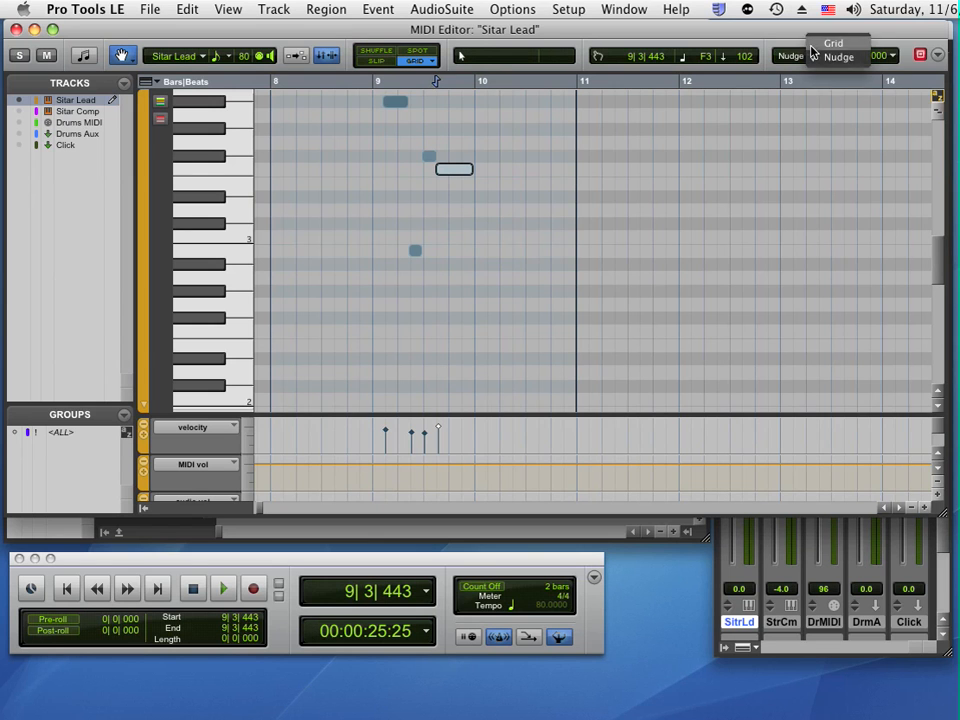
click(850, 43)
Turn on the expanded Grid/Nudge display and shift and widen the MIDI Editor window to show both values.
click(938, 54)
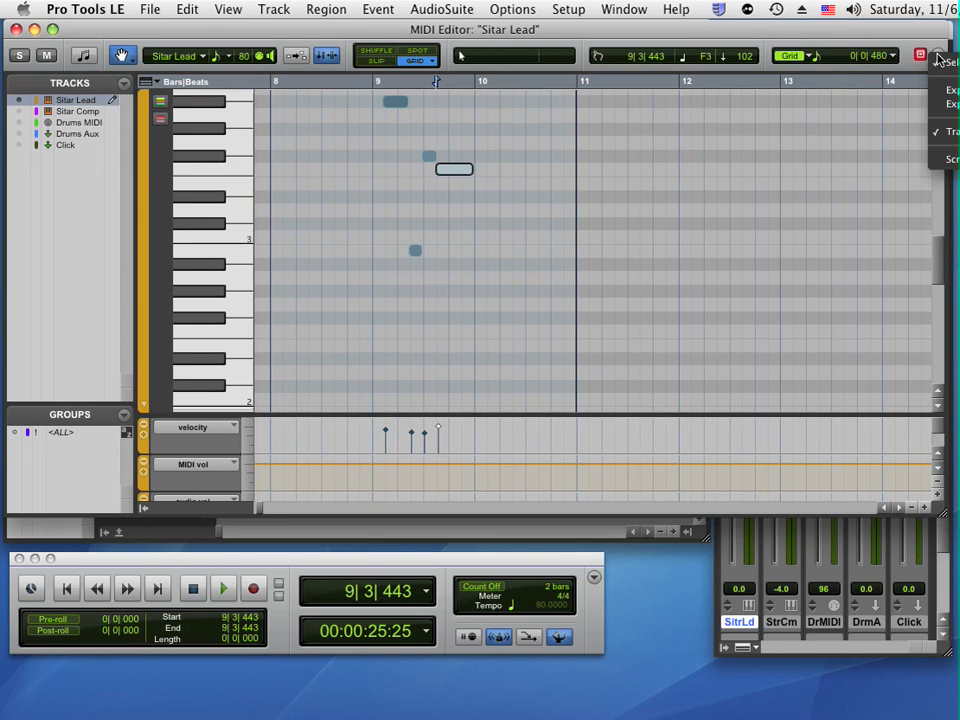
click(951, 104)
drag(887, 30, 719, 32)
drag(772, 518, 878, 522)
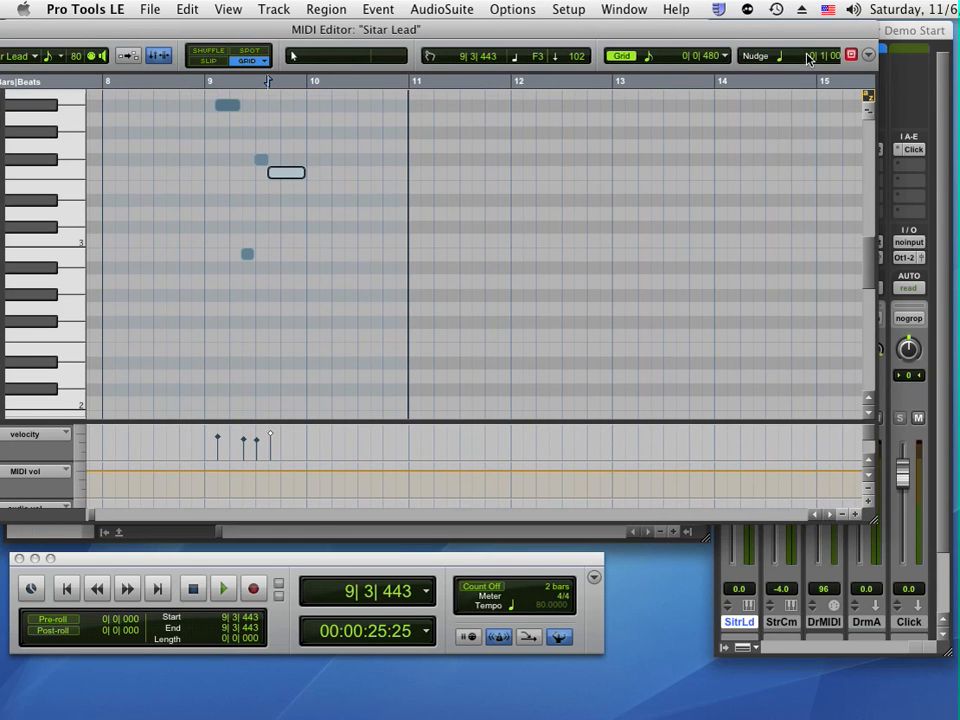
Turn off the expanded Grid/Nudge display and move and resize the MIDI Editor window back to fit the screen.
click(869, 56)
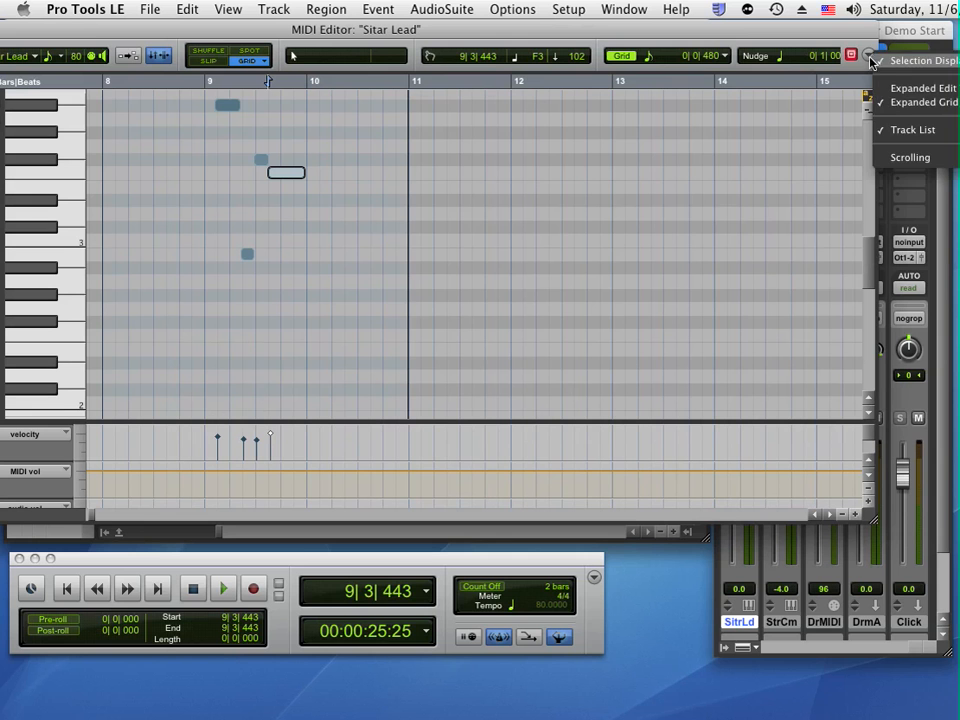
click(884, 104)
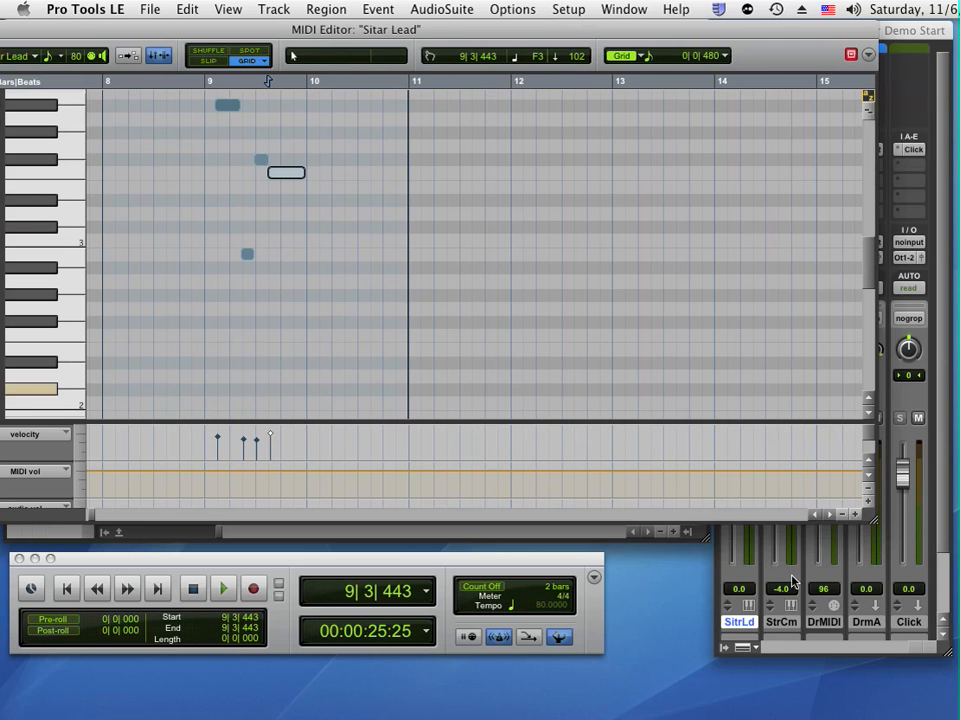
drag(773, 27, 944, 16)
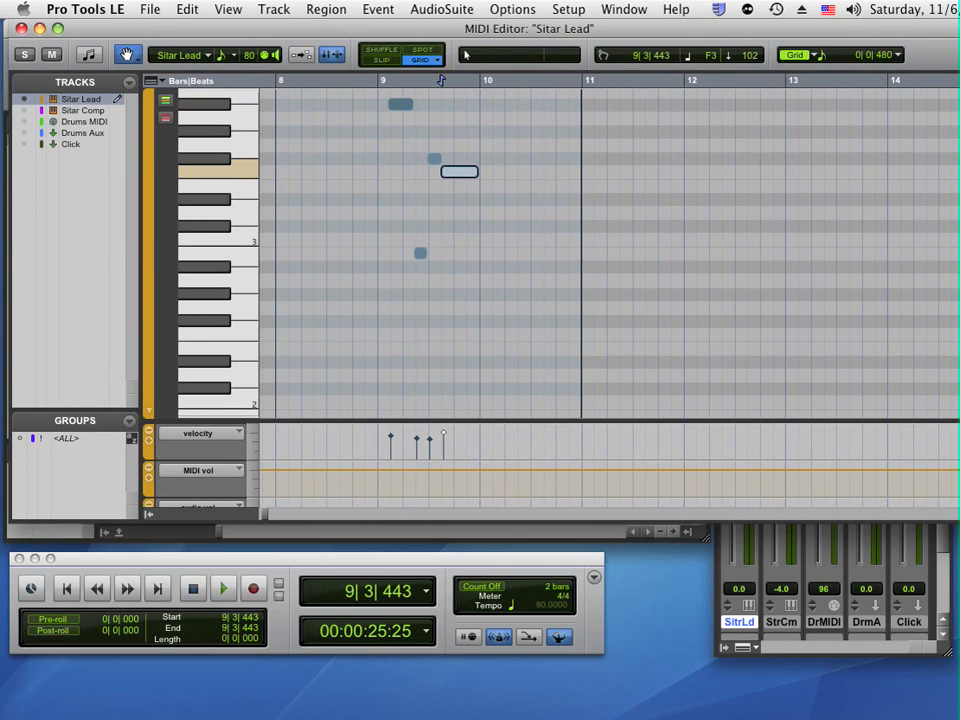
drag(959, 520, 938, 514)
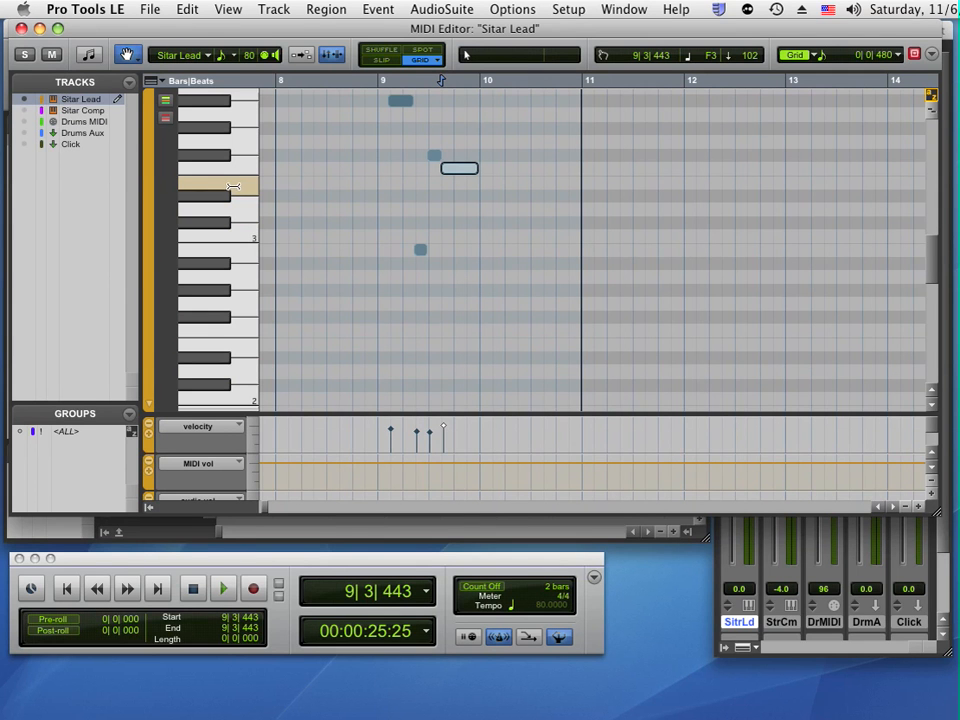
Select the B2 note through the editor's piano keyboard and try a lower key.
click(237, 259)
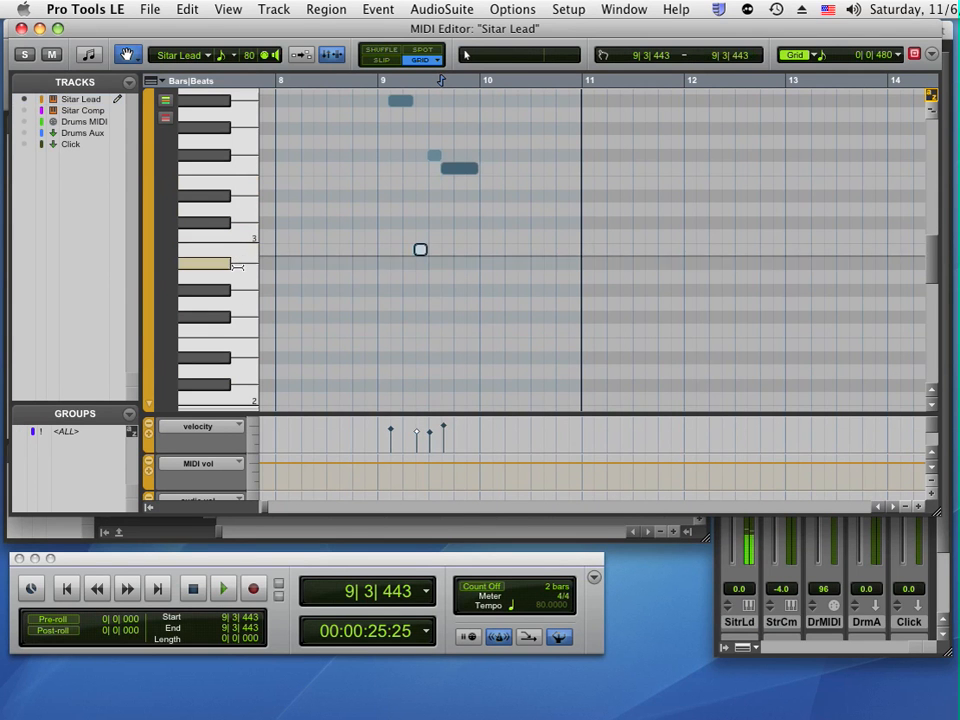
click(238, 301)
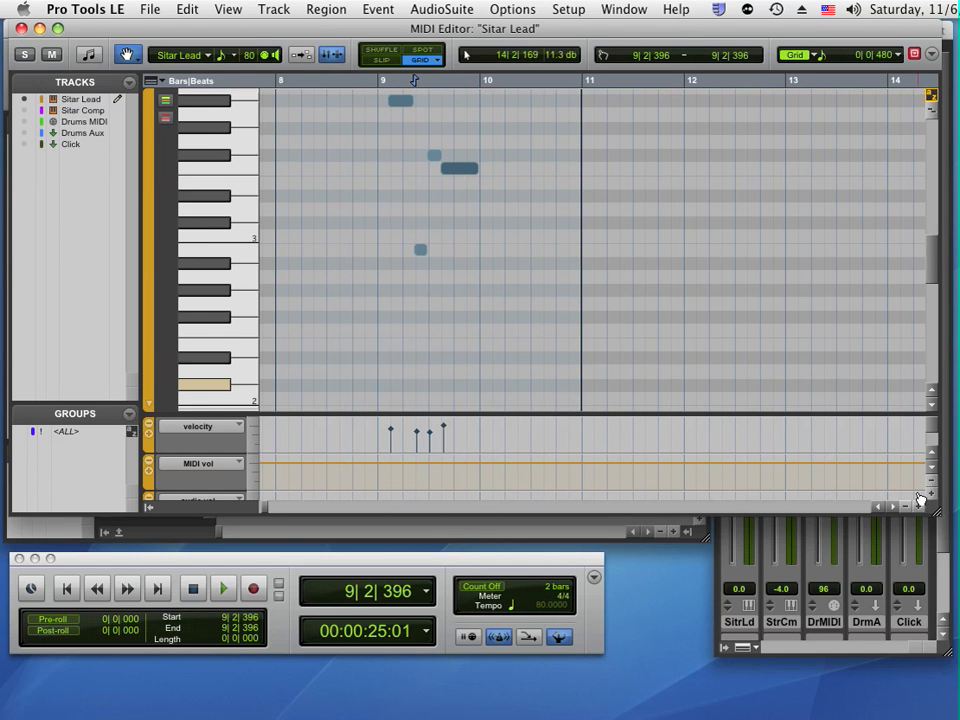
Make the MIDI Editor window taller and add a pitch bend lane below the velocity lane.
drag(938, 517, 937, 540)
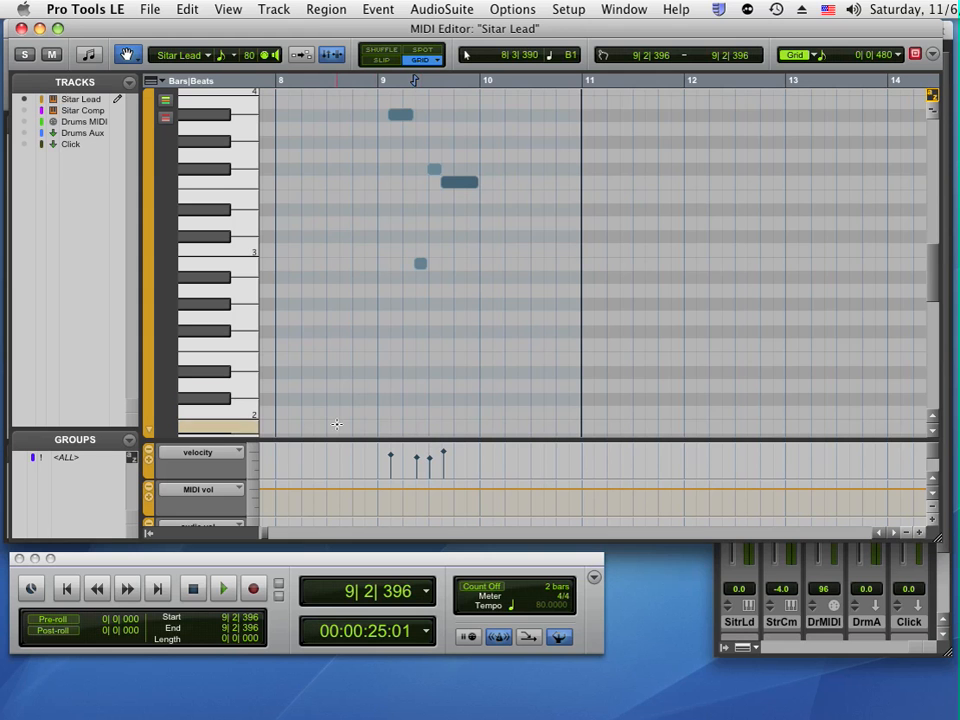
scroll(298, 428, down, 2)
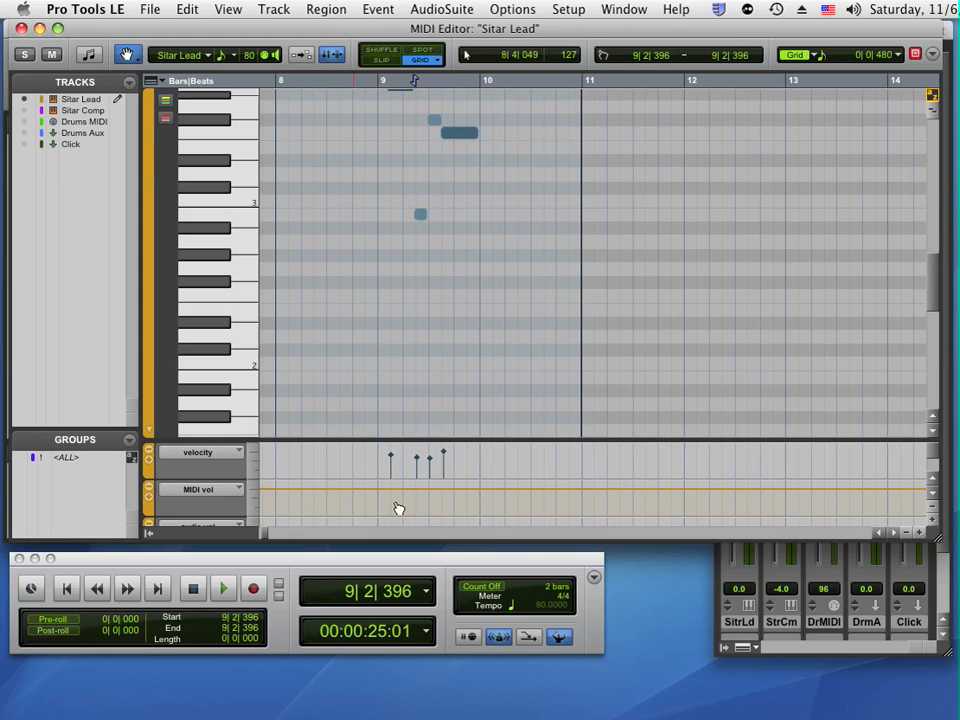
click(935, 497)
click(936, 481)
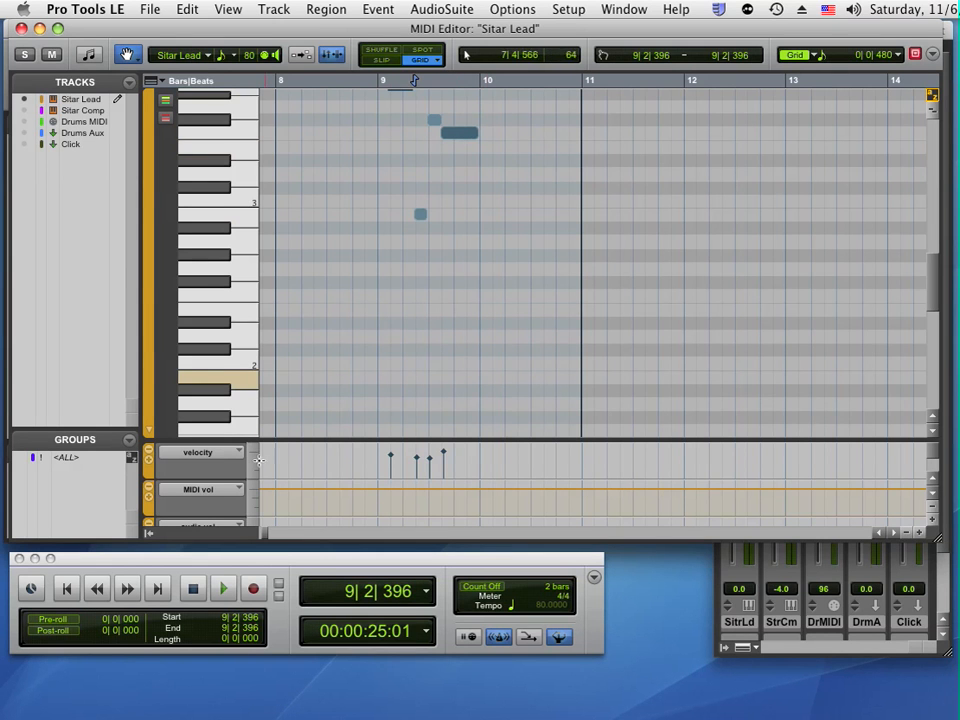
click(150, 463)
click(203, 490)
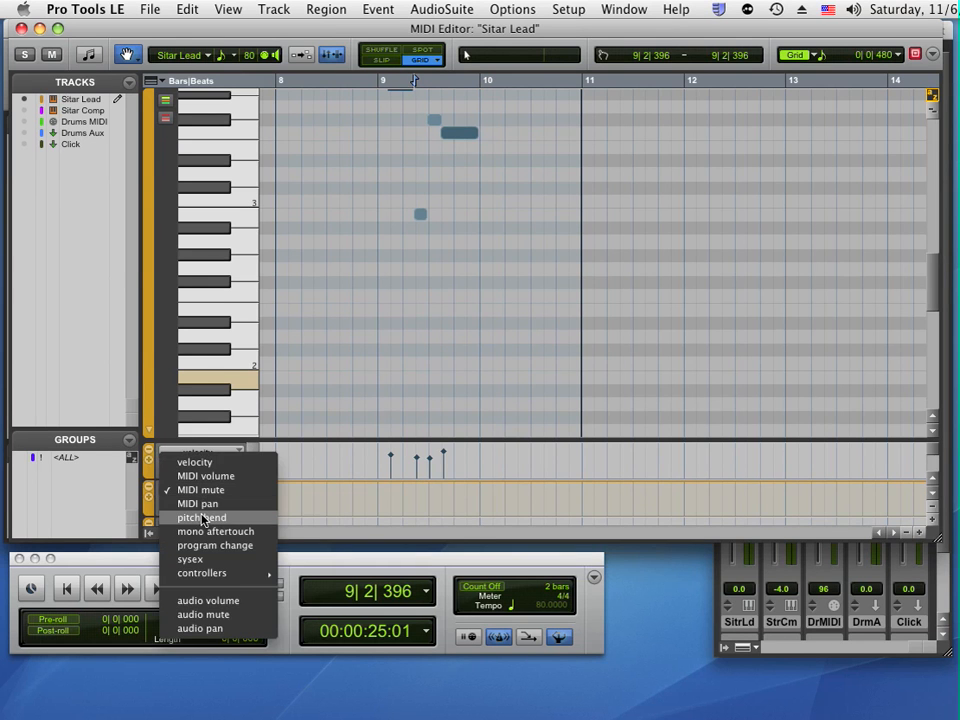
click(201, 519)
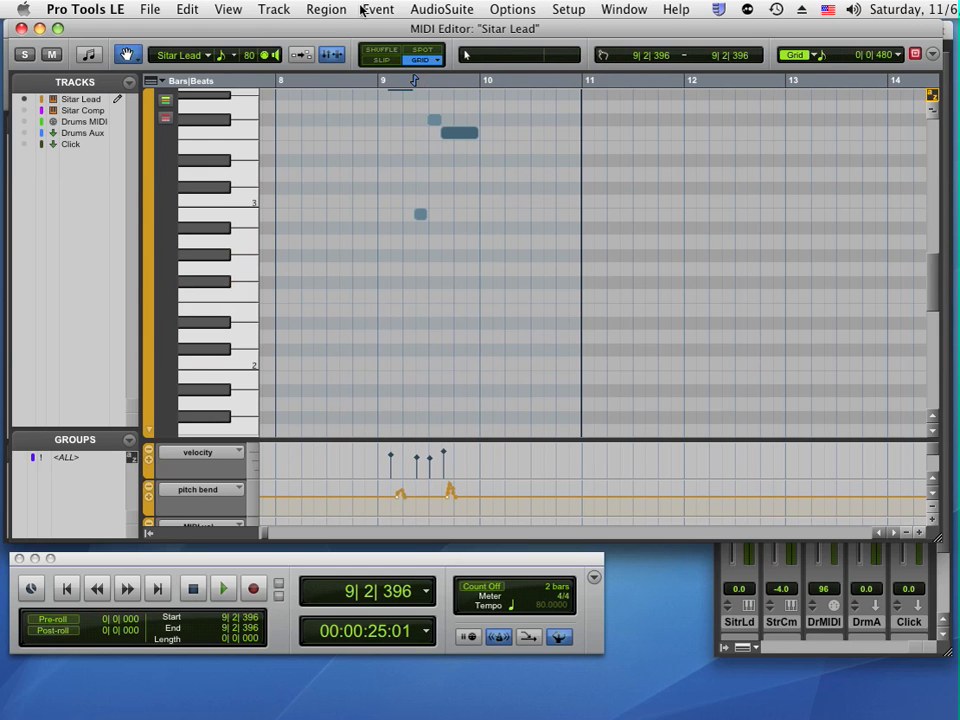
Move the Sitar Lead MIDI Editor window down and close it.
drag(332, 33, 356, 92)
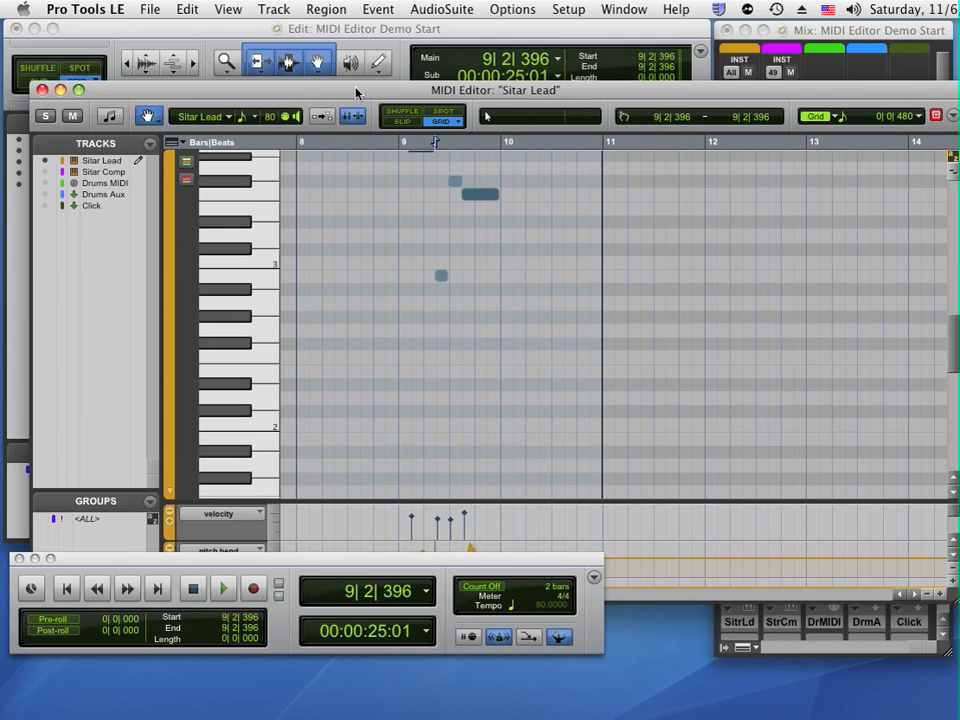
click(42, 90)
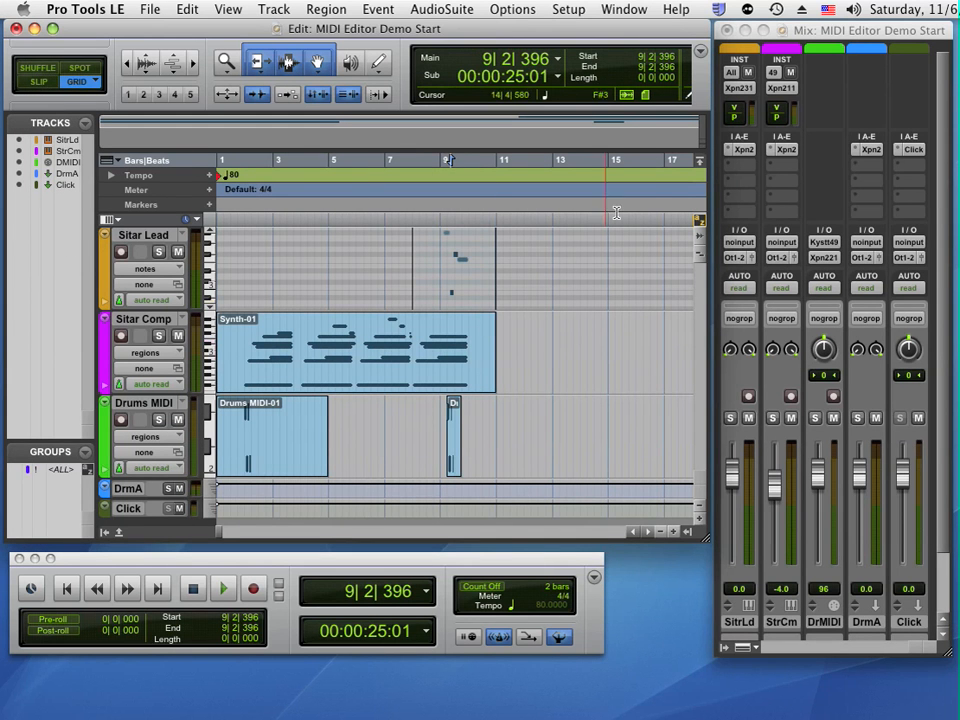
Select the Sitar Lead track and show the docked MIDI Editor view in the Edit window.
click(701, 52)
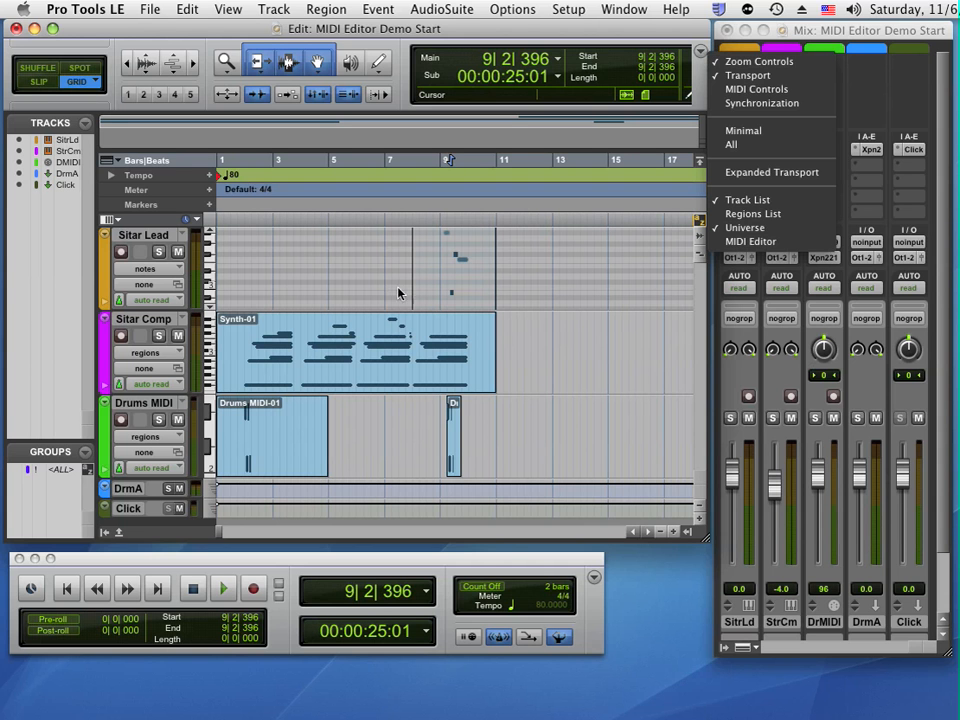
click(146, 237)
click(146, 237)
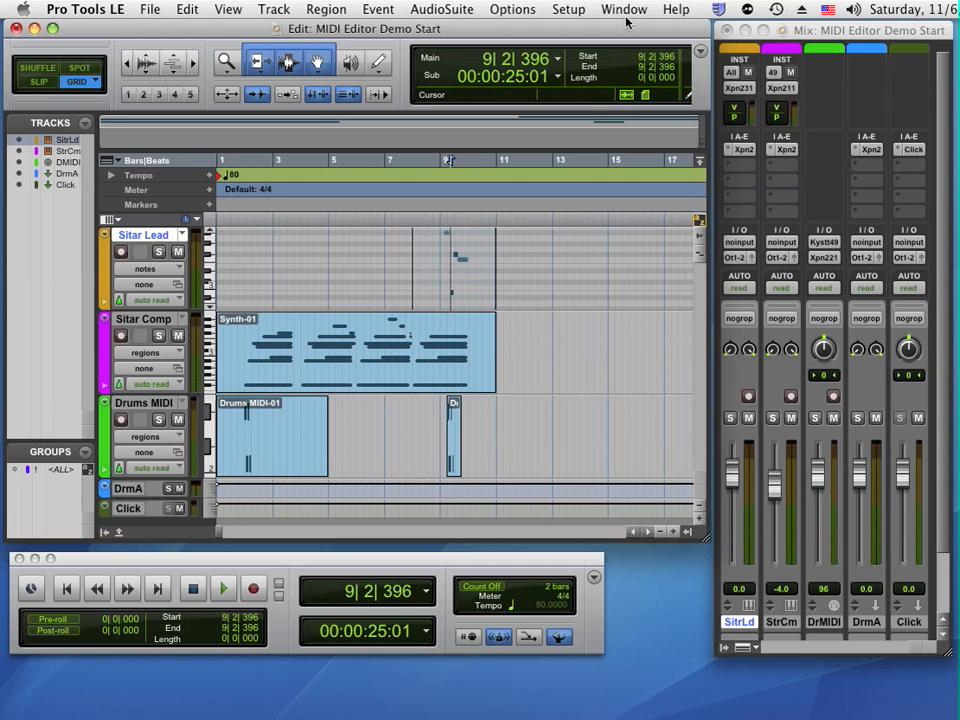
click(700, 49)
click(746, 238)
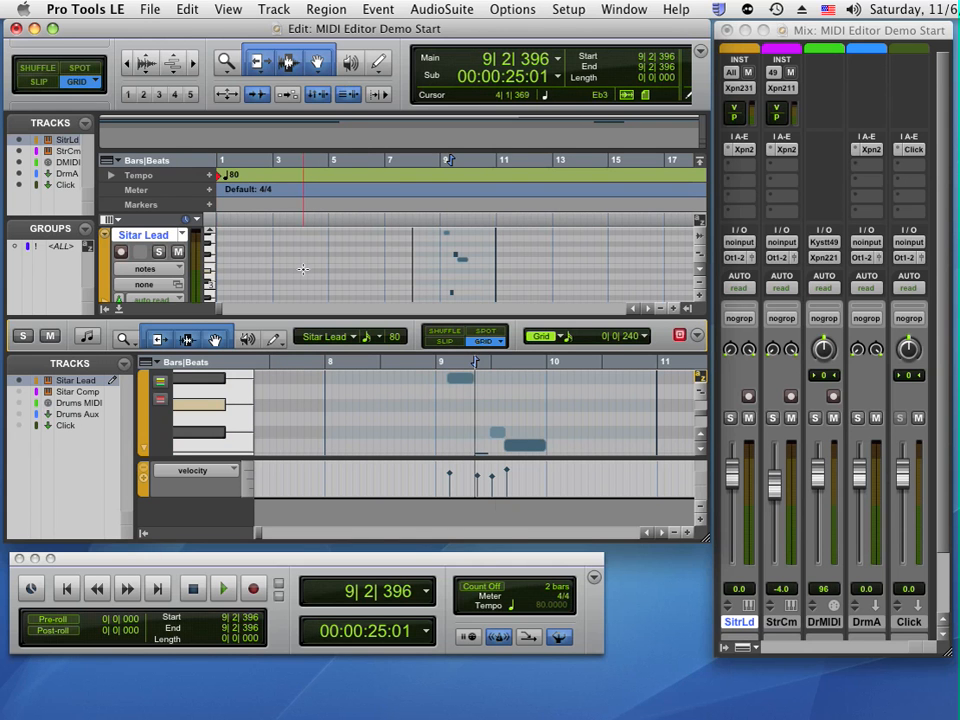
Enlarge the Edit window slightly and hide its docked MIDI Editor view.
mouse_move(711, 540)
mouse_down()
mouse_move(675, 549)
mouse_move(713, 553)
mouse_up()
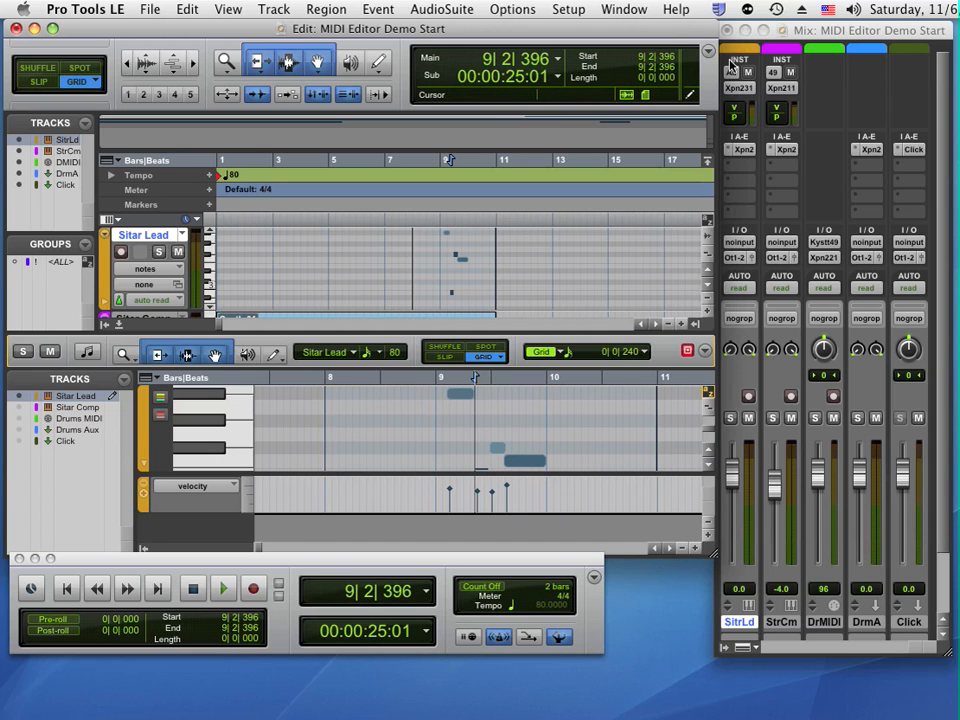
click(710, 51)
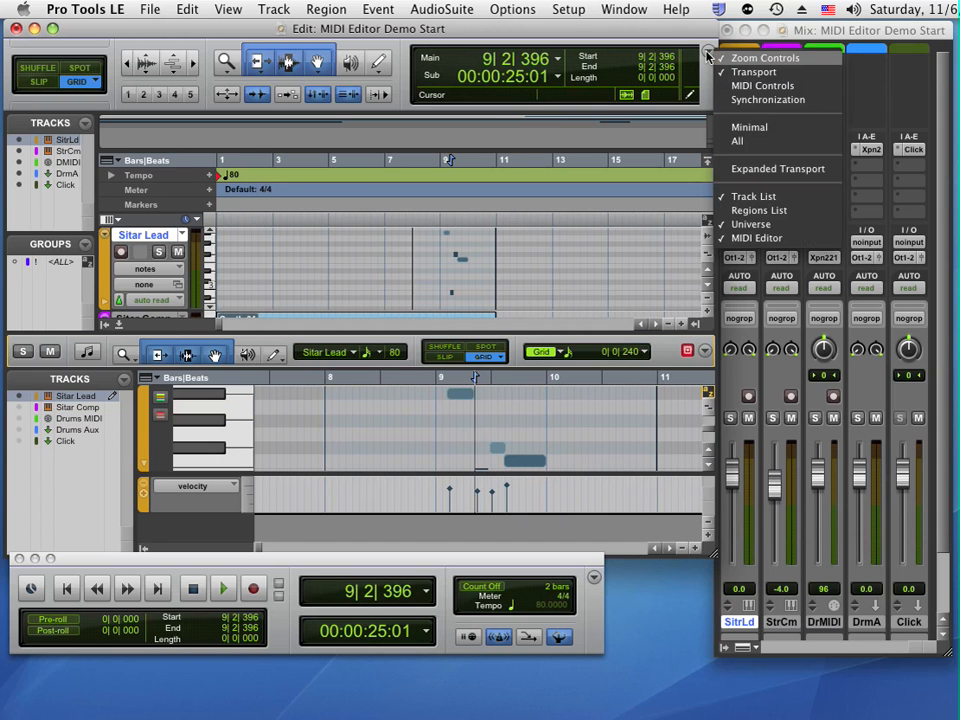
click(756, 238)
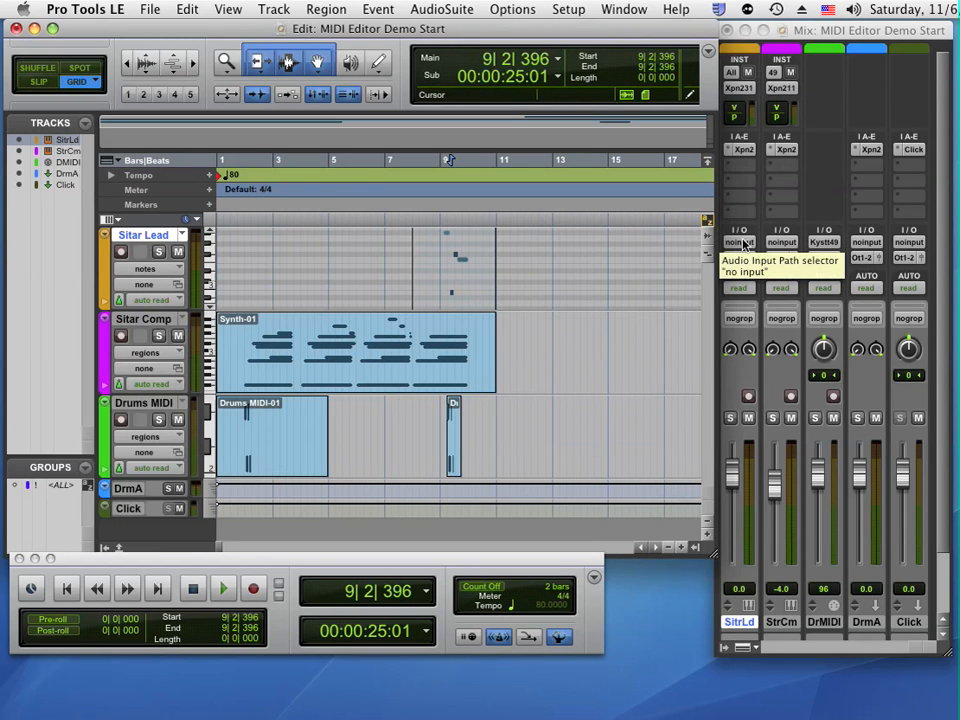